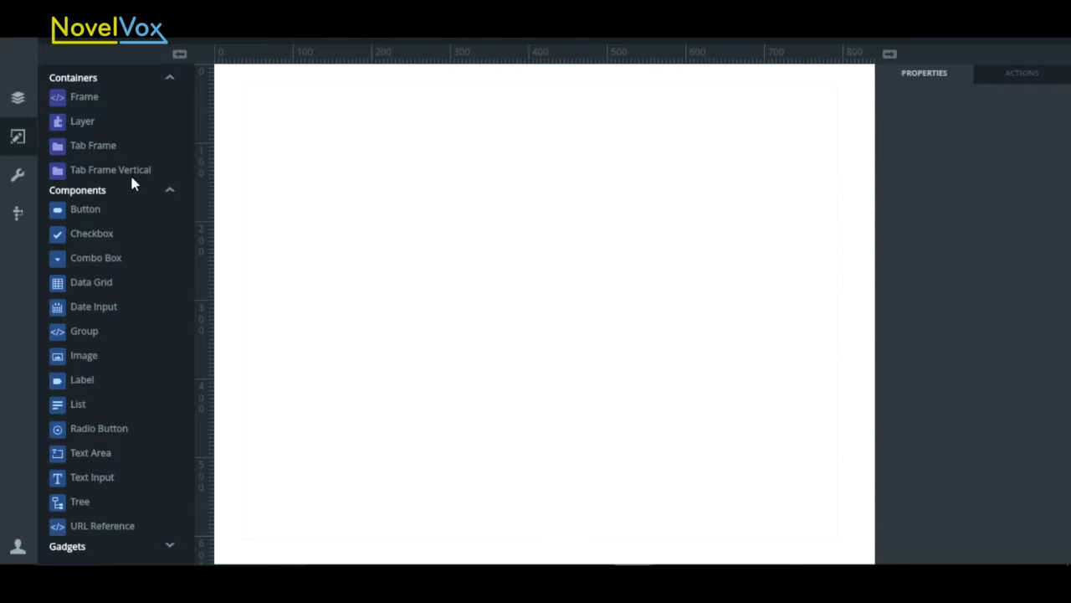
- Place a vertical tab frame on the canvas, enlarge it to about 615 by 300 px, and add a second tab
{"action": "left_click_drag", "start_coordinate": [105, 174], "coordinate": [291, 133]}
{"action": "left_click_drag", "start_coordinate": [411, 211], "coordinate": [779, 369]}
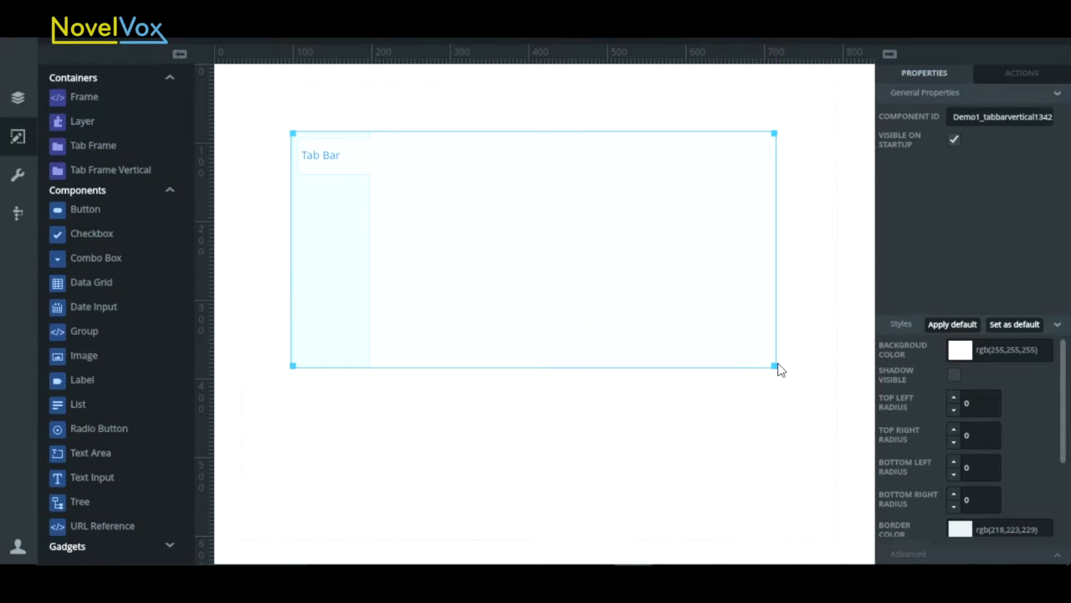
{"action": "left_click", "coordinate": [339, 171]}
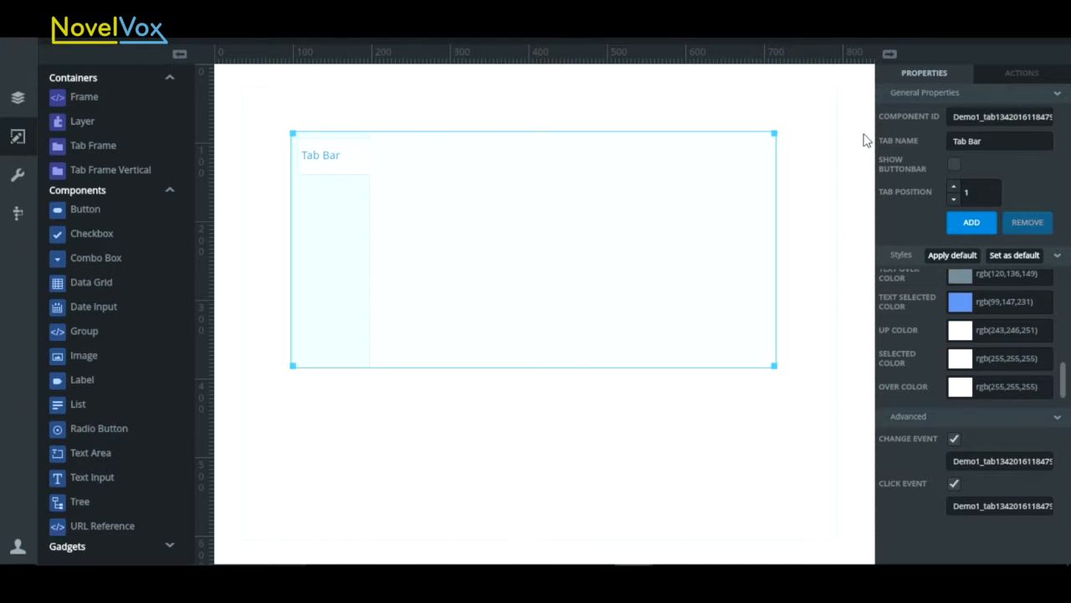
{"action": "left_click", "coordinate": [971, 227]}
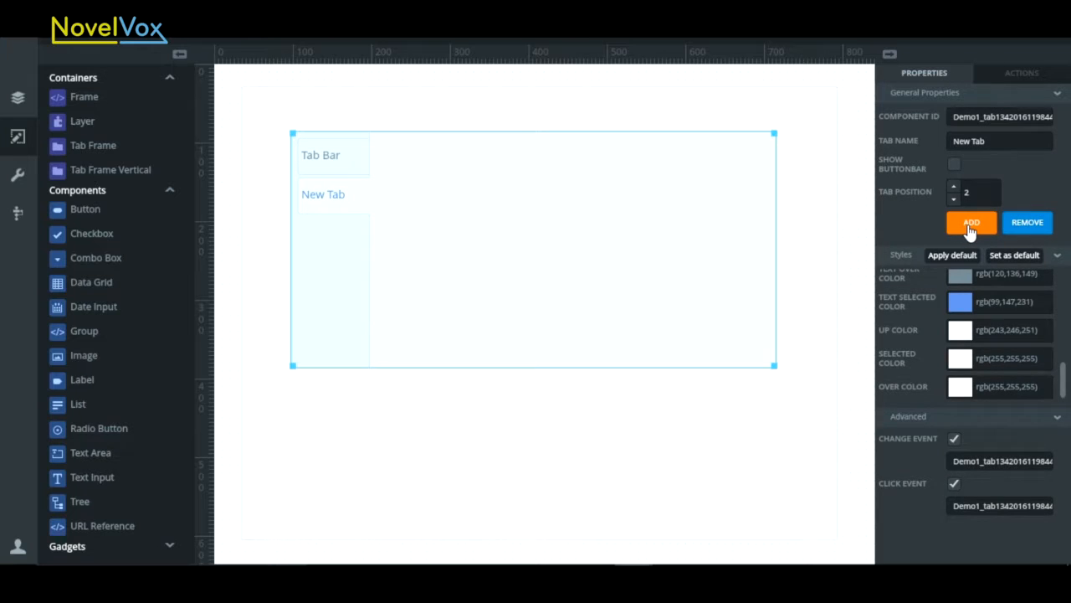
- Set both the tab name and the component ID of the first tab to PersonalBanking
{"action": "left_click", "coordinate": [351, 155]}
{"action": "left_click", "coordinate": [995, 141]}
{"action": "left_click_drag", "start_coordinate": [995, 141], "coordinate": [948, 146]}
{"action": "type", "text": "P"}
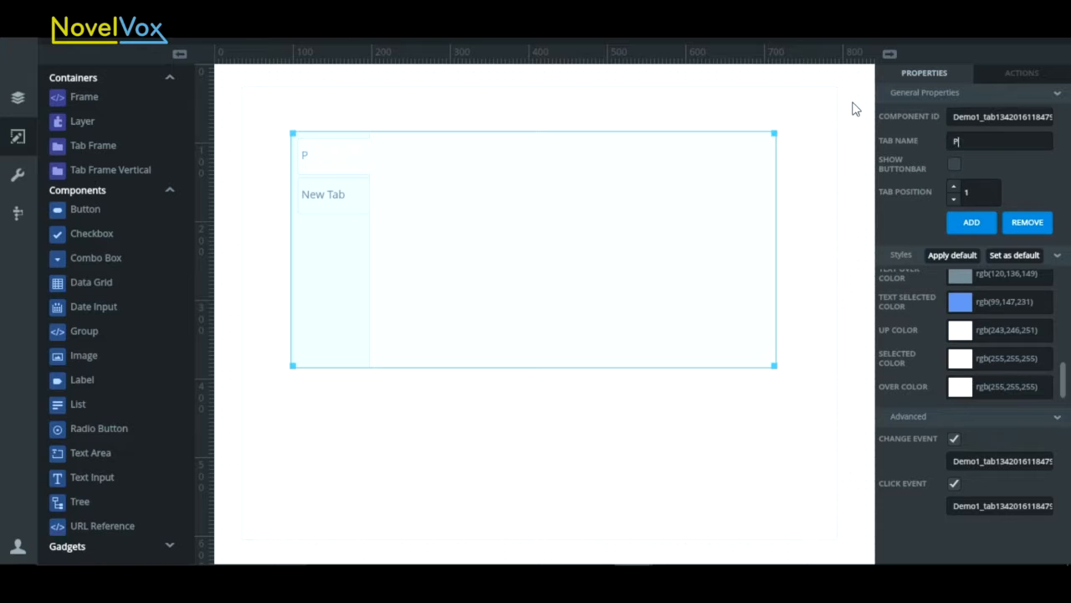
{"action": "type", "text": "ersonalBanking"}
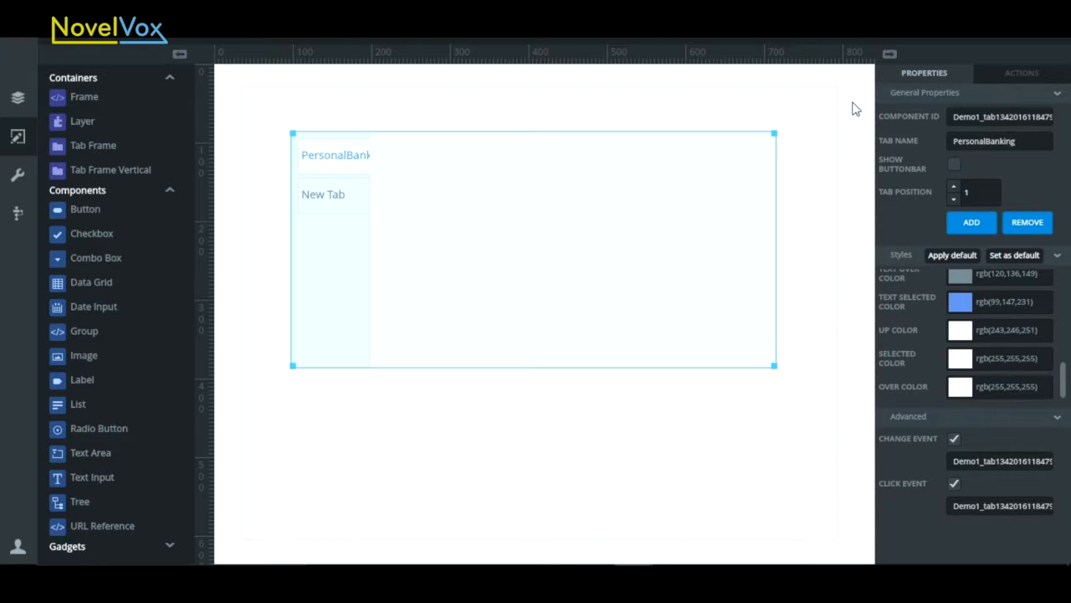
{"action": "key", "text": "ctrl+a"}
{"action": "key", "text": "ctrl+c"}
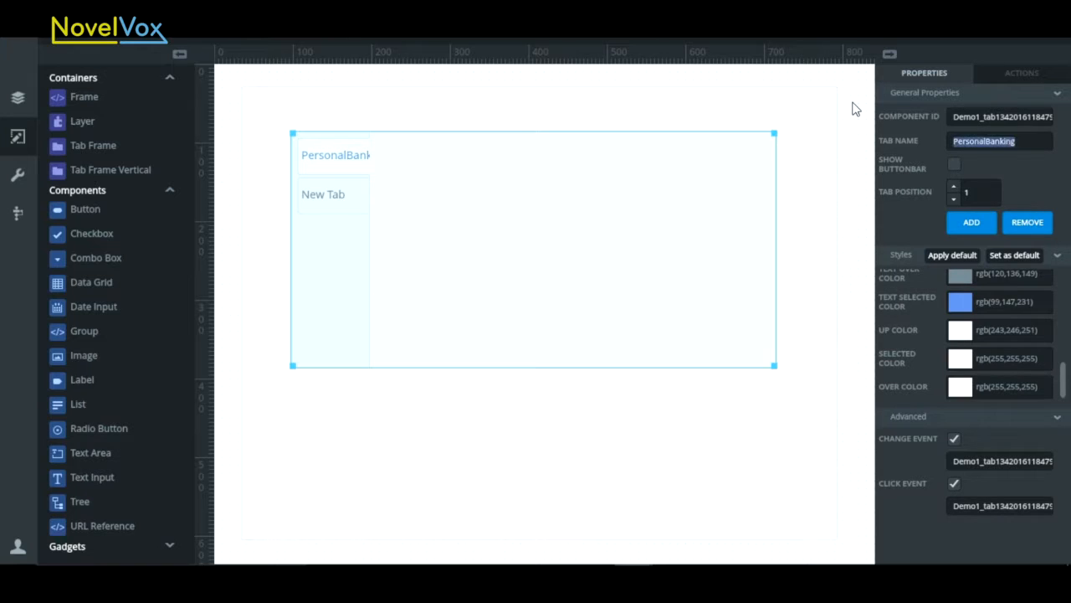
{"action": "left_click", "coordinate": [962, 117]}
{"action": "key", "text": "ctrl+a"}
{"action": "key", "text": "ctrl+v"}
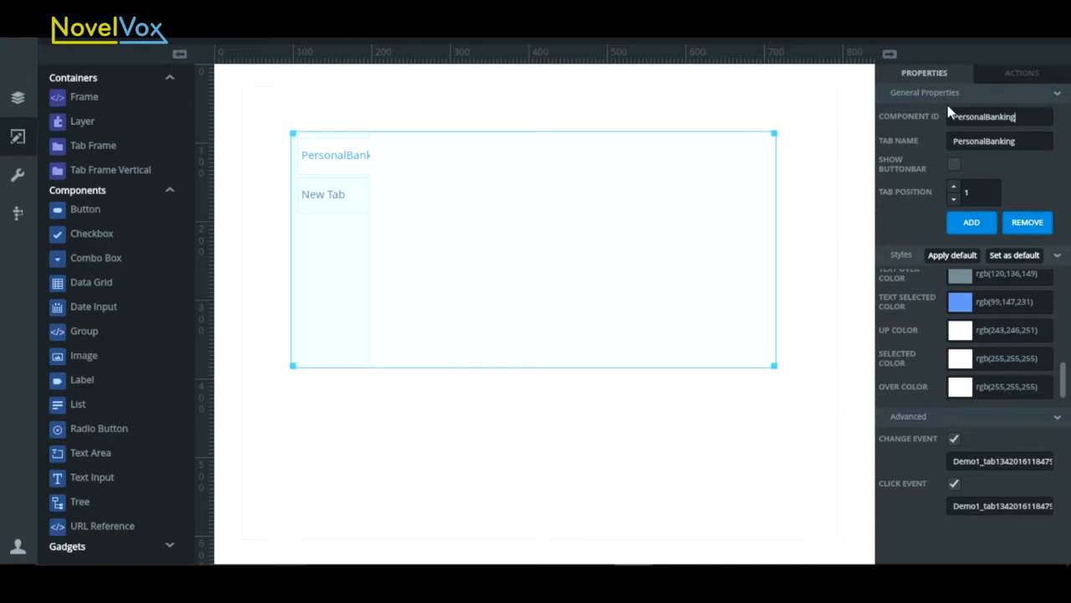
- Set the second tab's name and component ID to Credit, and add a third tab
{"action": "left_click", "coordinate": [332, 198]}
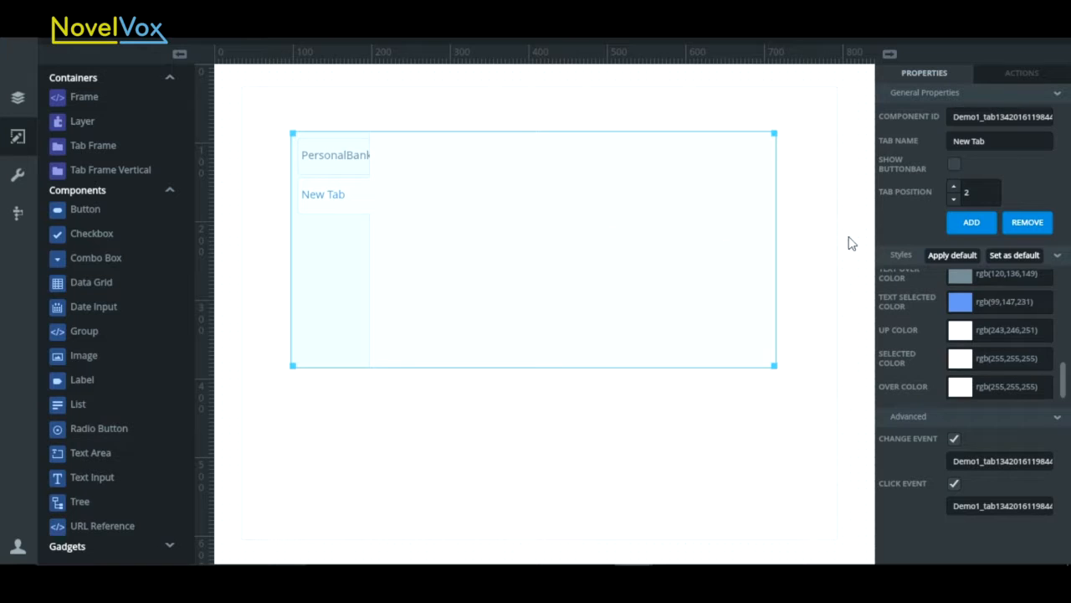
{"action": "left_click_drag", "start_coordinate": [1014, 141], "coordinate": [925, 141]}
{"action": "type", "text": "Credit"}
{"action": "left_click_drag", "start_coordinate": [1004, 142], "coordinate": [913, 144]}
{"action": "key", "text": "ctrl+c"}
{"action": "double_click", "coordinate": [950, 117]}
{"action": "key", "text": "ctrl+v"}
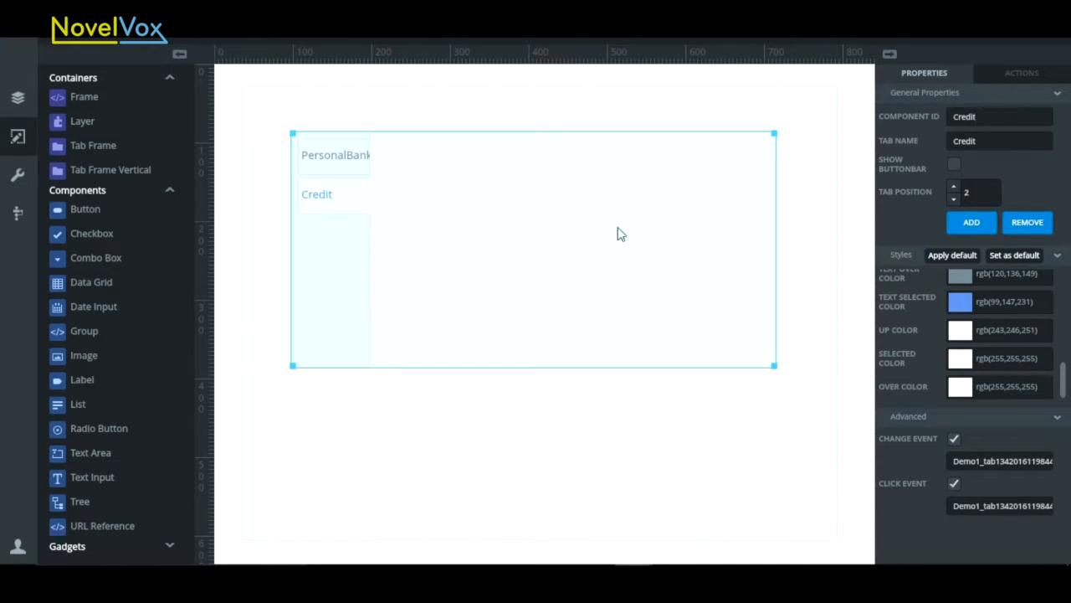
{"action": "left_click", "coordinate": [969, 225]}
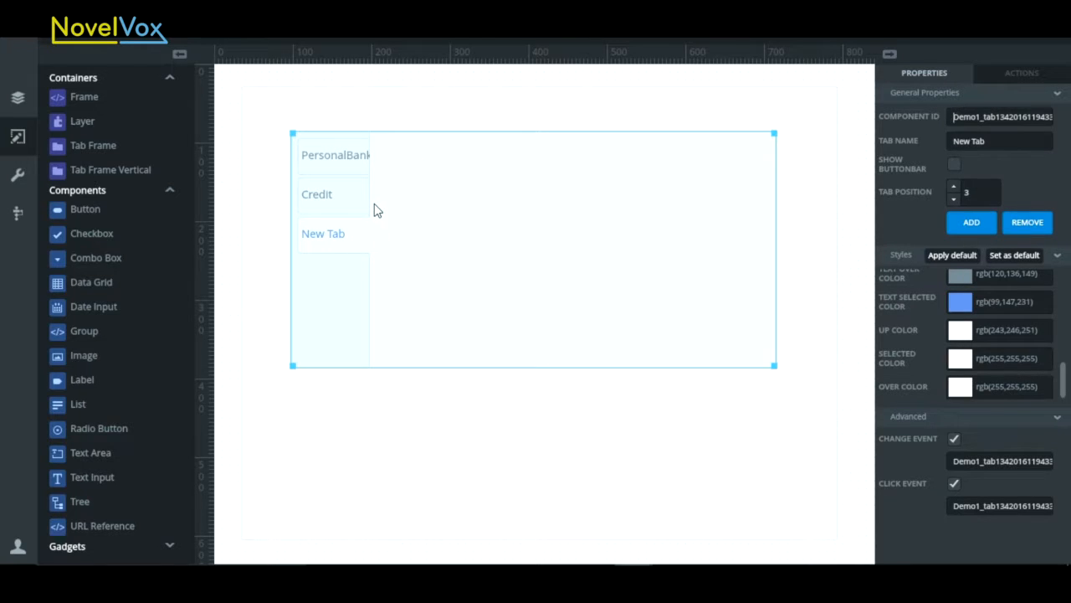
- Show a button bar with a second entry on the PersonalBanking tab, and show a button bar on the Credit tab
{"action": "left_click", "coordinate": [345, 158]}
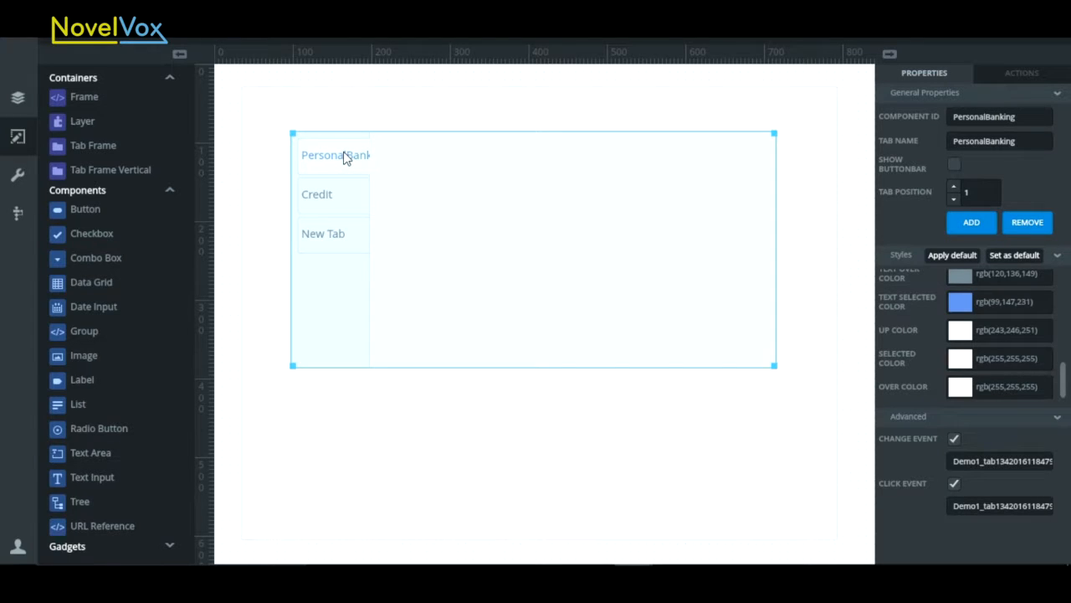
{"action": "left_click", "coordinate": [954, 167]}
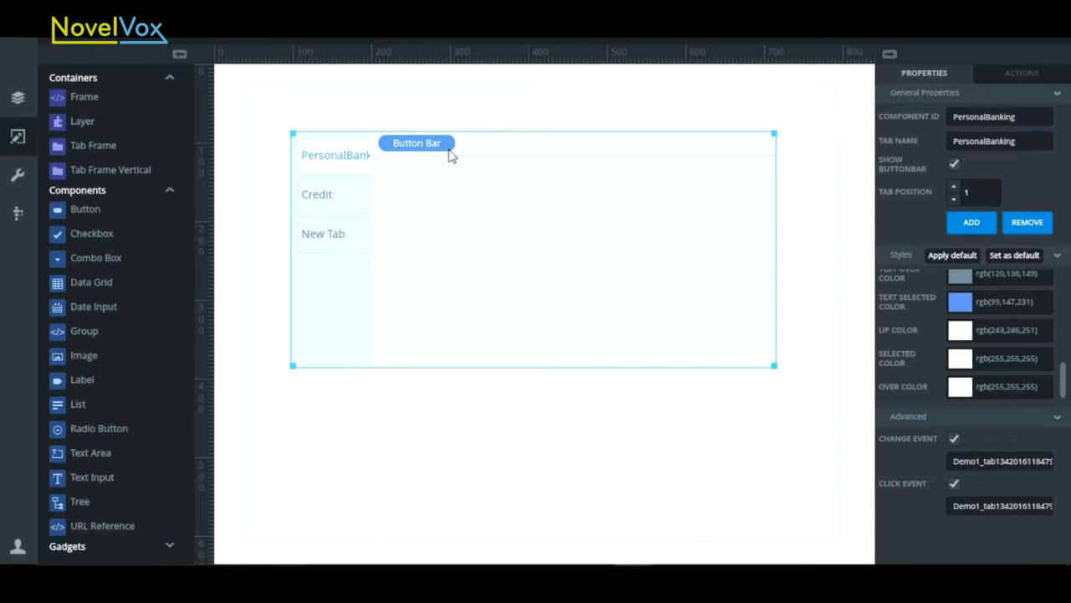
{"action": "left_click", "coordinate": [481, 148]}
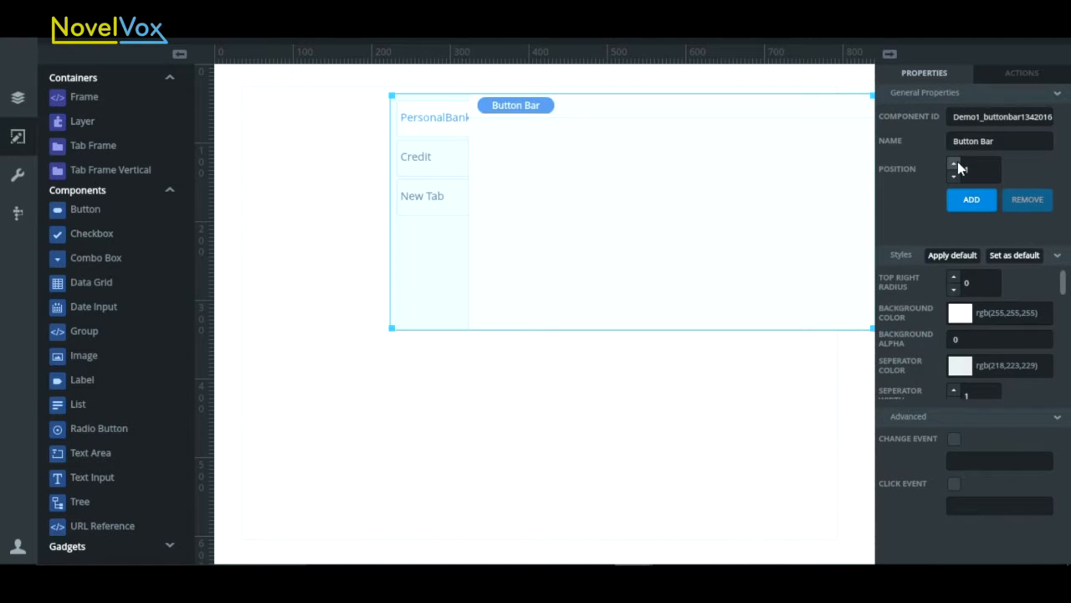
{"action": "left_click", "coordinate": [969, 211]}
{"action": "left_click_drag", "start_coordinate": [736, 132], "coordinate": [656, 132]}
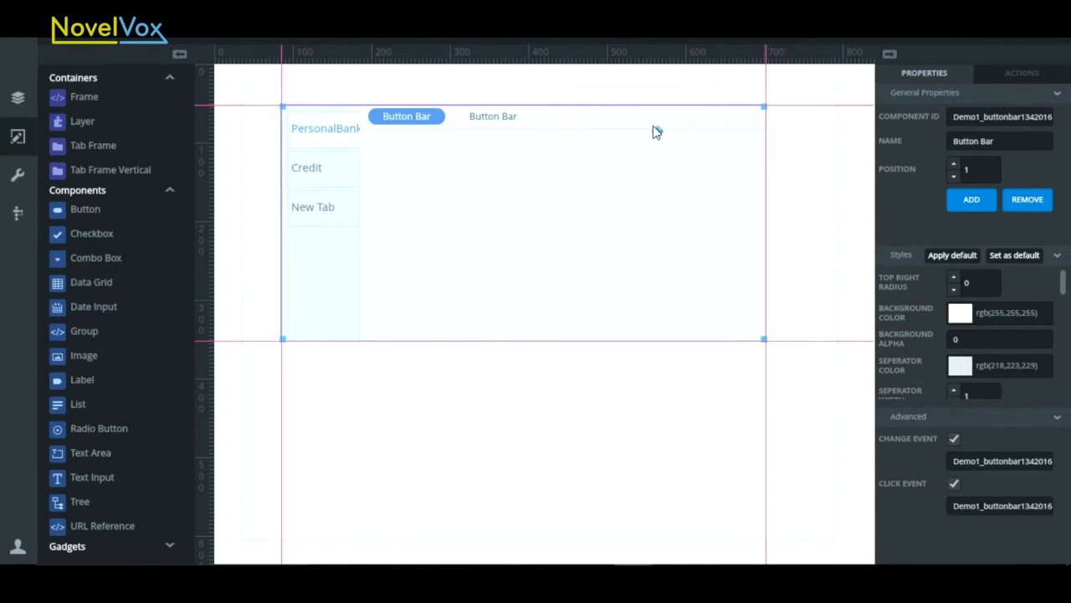
{"action": "left_click", "coordinate": [332, 176]}
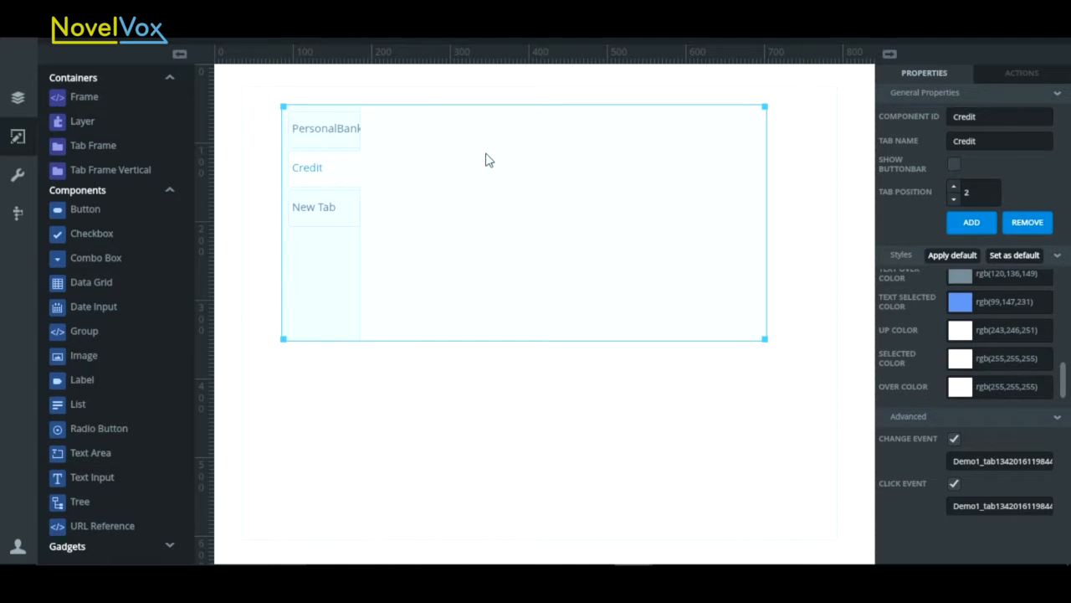
{"action": "left_click", "coordinate": [955, 164]}
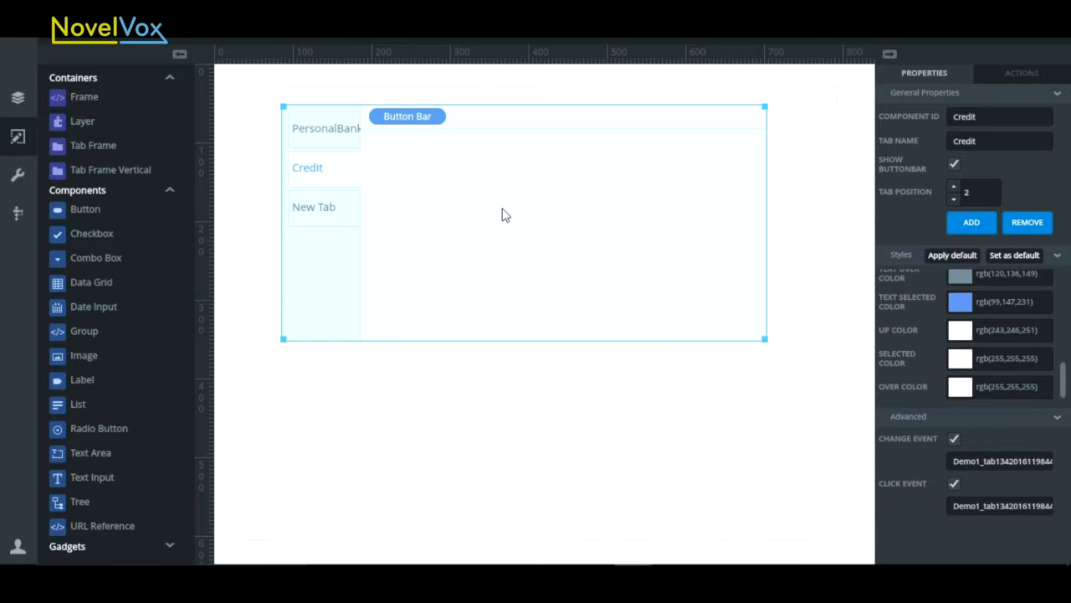
- On the Personal Banking tab, place a Button under the first button bar entry and a Data Grid of about 427 by 185 under the second
{"action": "left_click", "coordinate": [313, 126]}
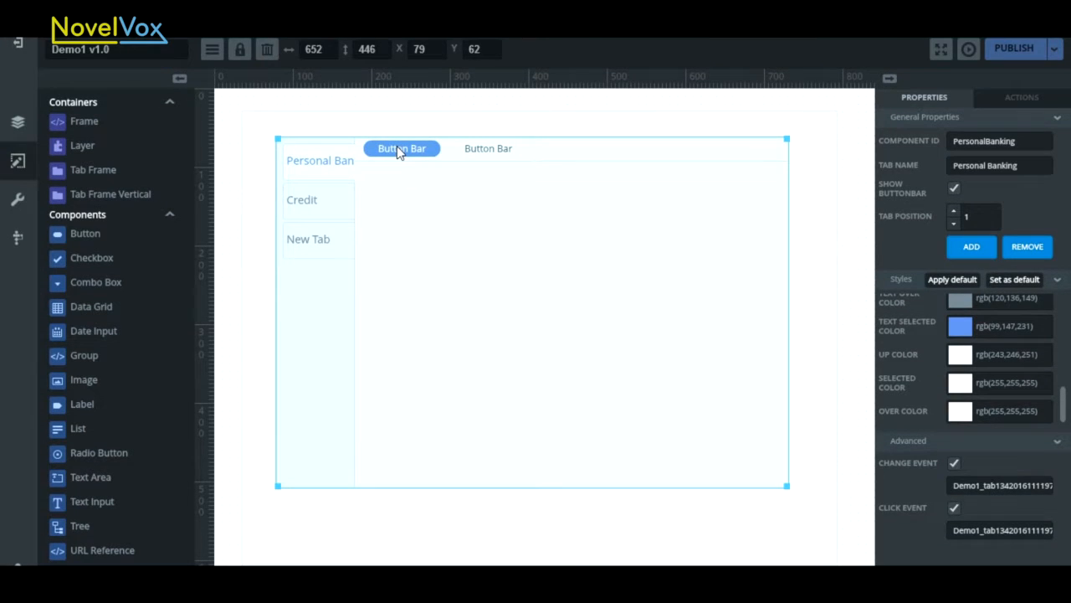
{"action": "left_click", "coordinate": [398, 152]}
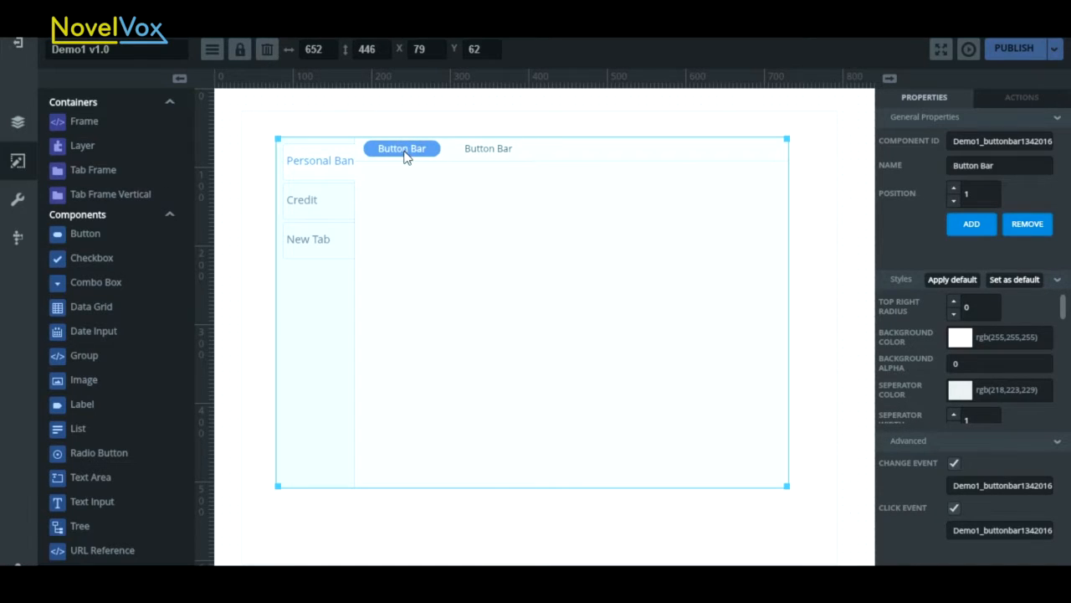
{"action": "left_click_drag", "start_coordinate": [89, 233], "coordinate": [441, 214]}
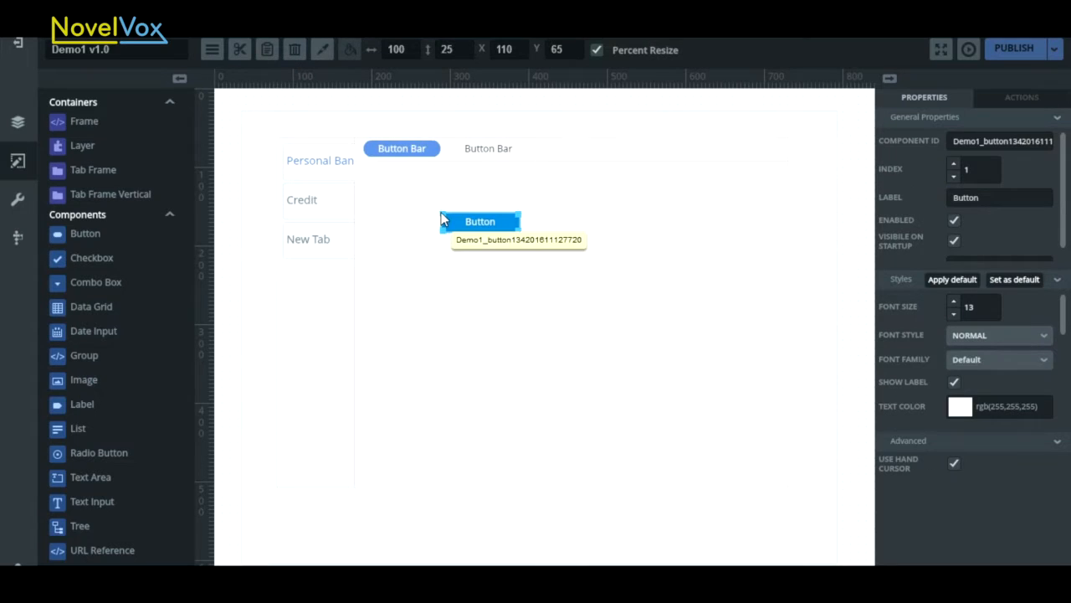
{"action": "left_click", "coordinate": [492, 153]}
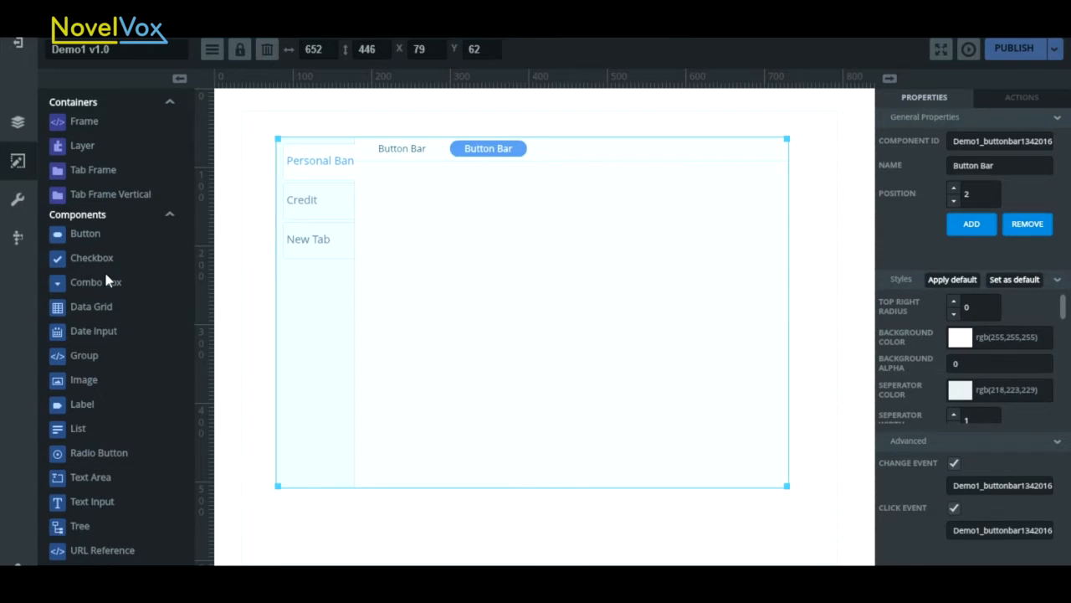
{"action": "left_click_drag", "start_coordinate": [97, 312], "coordinate": [405, 188]}
{"action": "left_click_drag", "start_coordinate": [511, 261], "coordinate": [729, 326]}
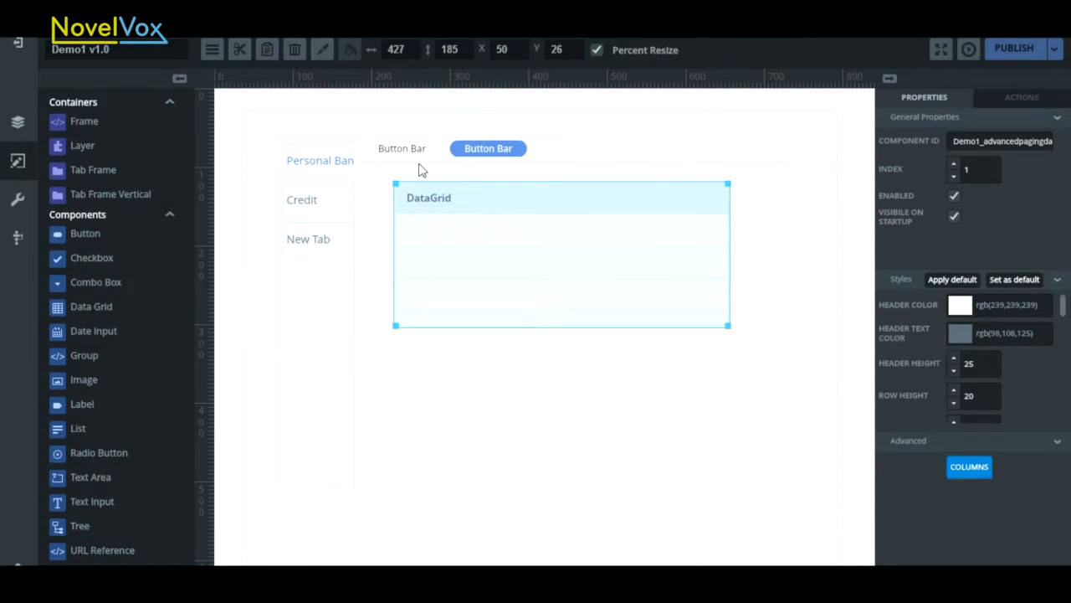
- Rename the Personal Banking tab's two button bar entries to Paymnets and Summary
{"action": "left_click", "coordinate": [412, 149]}
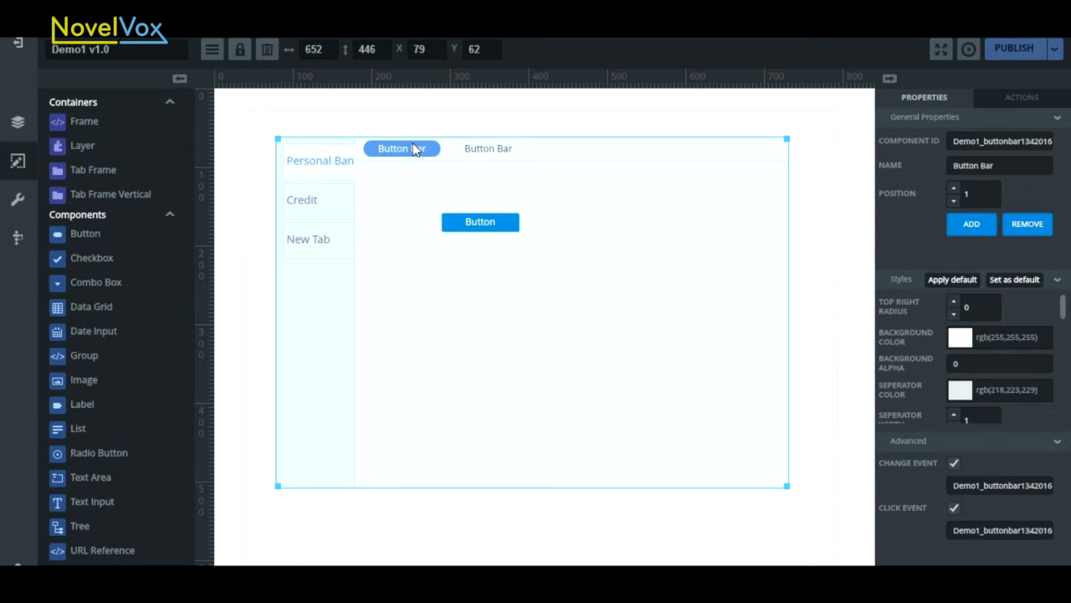
{"action": "triple_click", "coordinate": [1001, 168]}
{"action": "type", "text": "Per"}
{"action": "key", "text": "BackSpace"}
{"action": "key", "text": "BackSpace"}
{"action": "type", "text": "aymnets"}
{"action": "left_click", "coordinate": [487, 148]}
{"action": "left_click_drag", "start_coordinate": [1014, 164], "coordinate": [913, 164]}
{"action": "type", "text": "S"}
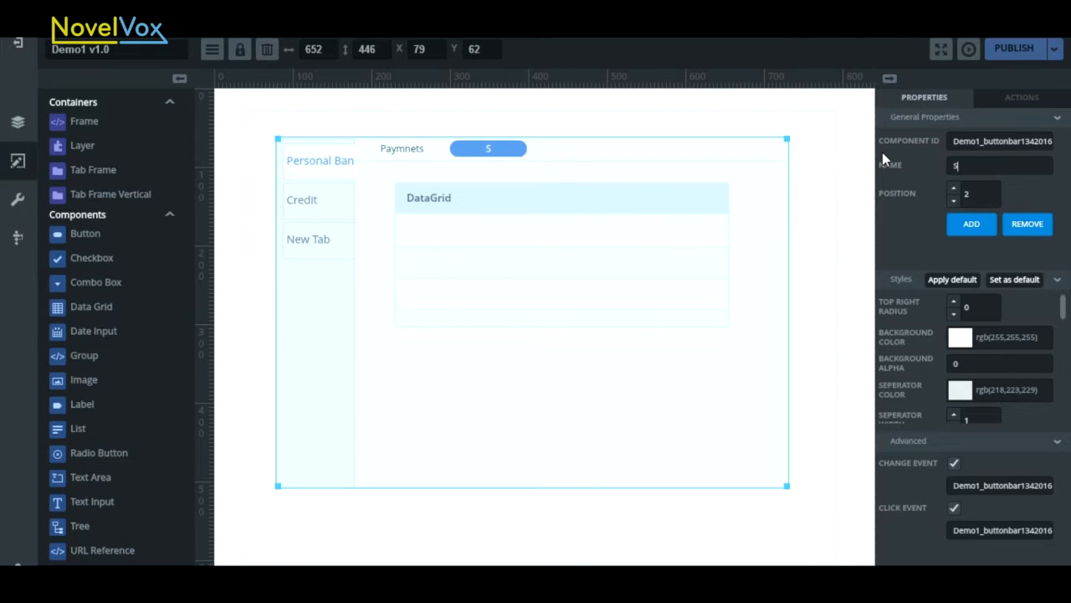
{"action": "type", "text": "ummary"}
- Rename the Credit tab's button bar entry to Details
{"action": "left_click", "coordinate": [328, 207]}
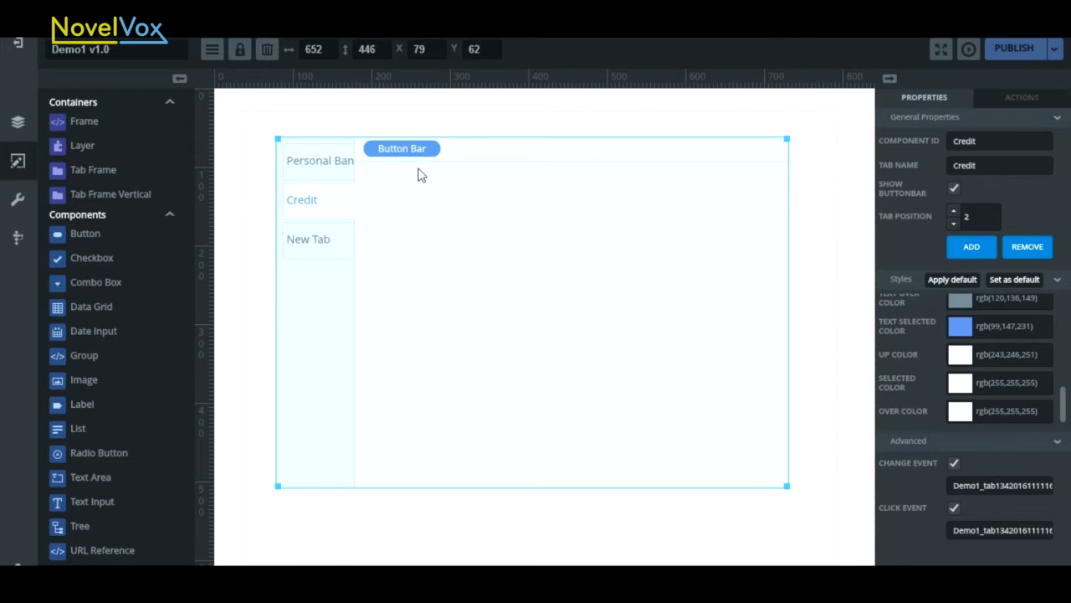
{"action": "left_click", "coordinate": [393, 157]}
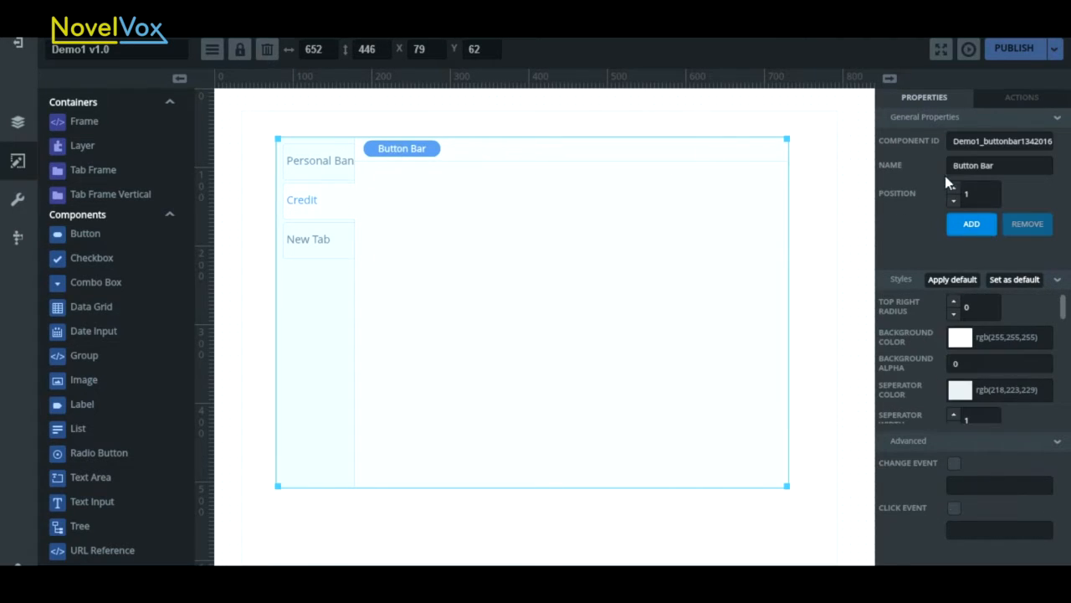
{"action": "left_click_drag", "start_coordinate": [1013, 167], "coordinate": [934, 167]}
{"action": "type", "text": "Details"}
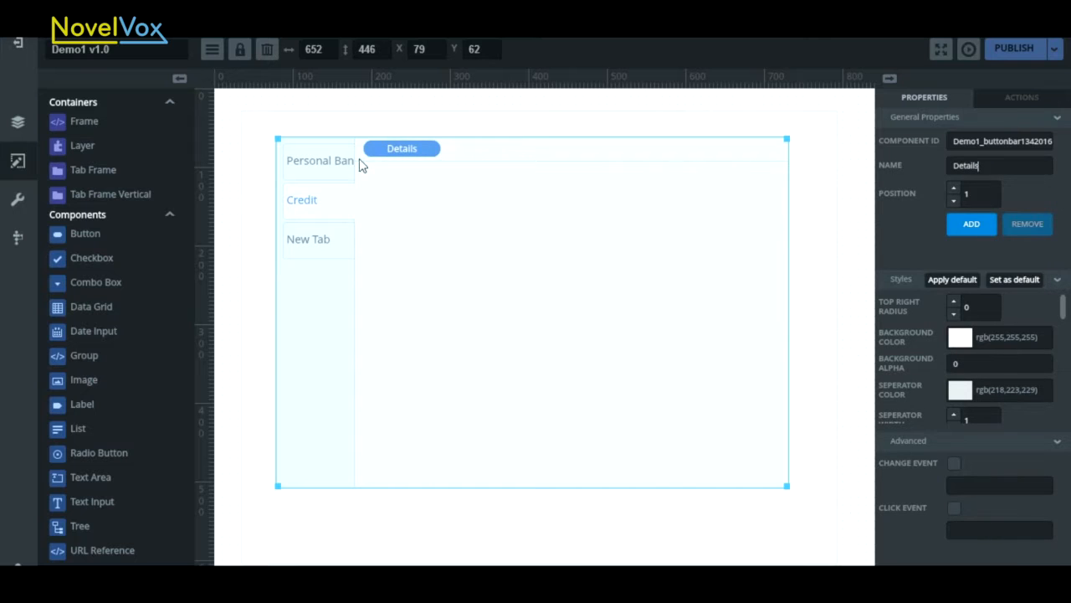
- Set the Personal Banking tab's style to a tab width of 145 and a tab height of 46
{"action": "left_click", "coordinate": [332, 167]}
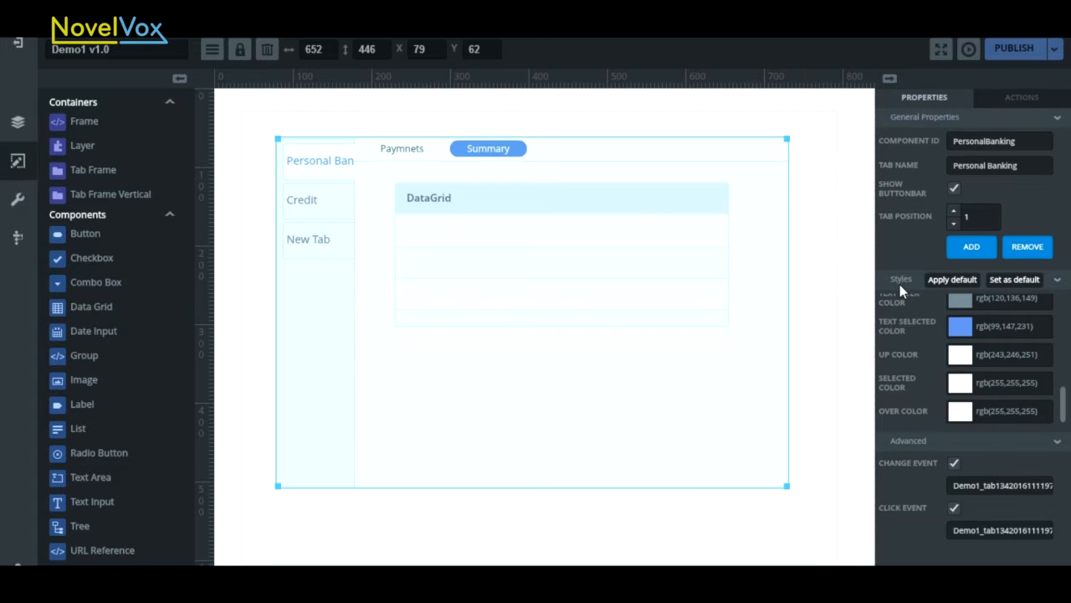
{"action": "left_click_drag", "start_coordinate": [1065, 403], "coordinate": [1069, 305]}
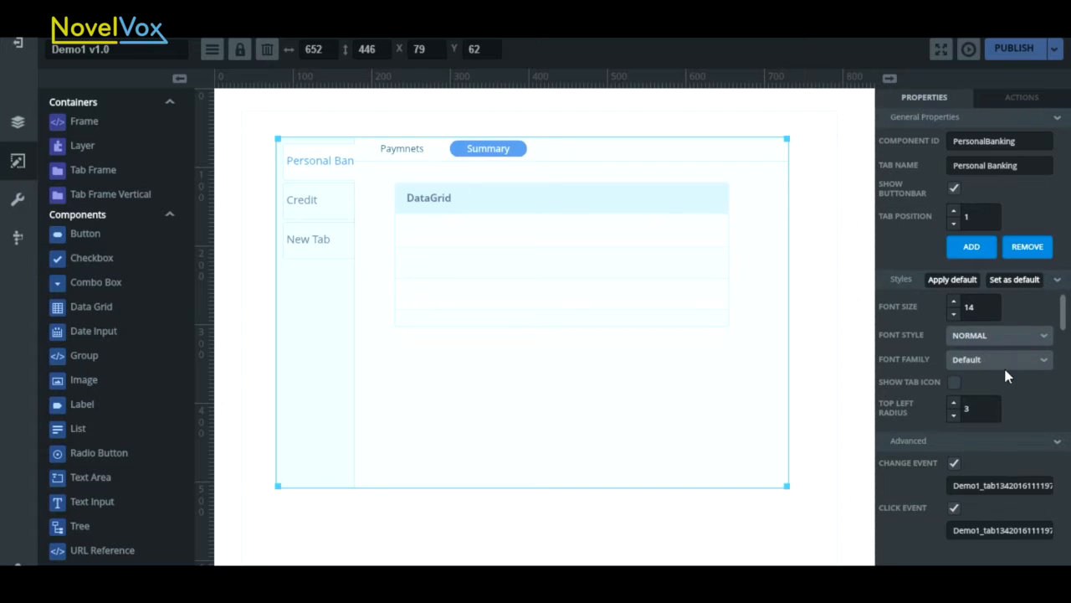
{"action": "left_click_drag", "start_coordinate": [1061, 306], "coordinate": [1066, 355]}
{"action": "left_click", "coordinate": [955, 389]}
{"action": "left_click_drag", "start_coordinate": [957, 388], "coordinate": [959, 393]}
{"action": "left_click", "coordinate": [955, 360]}
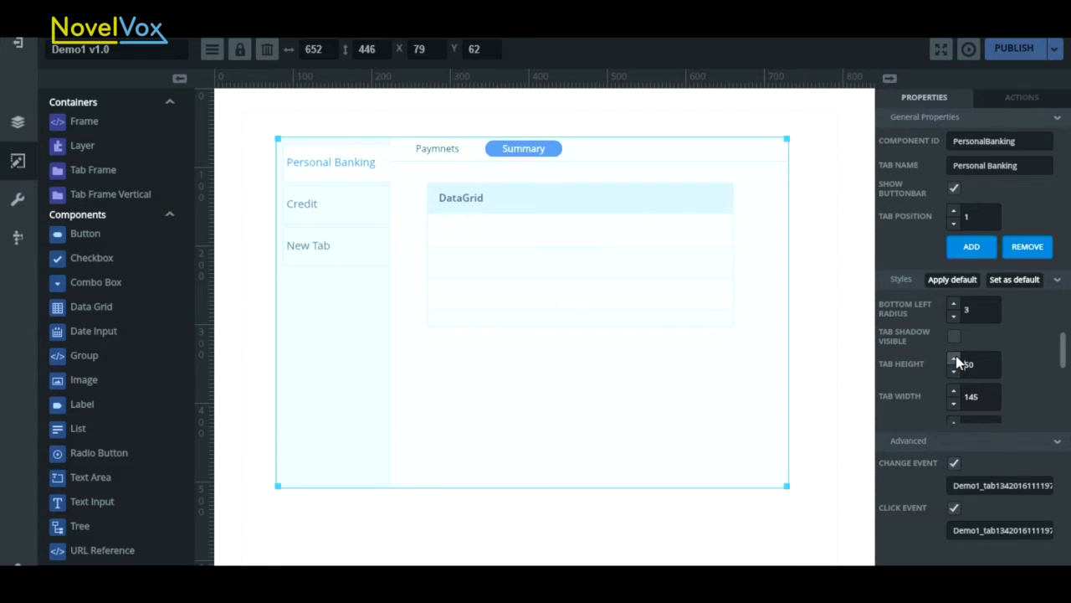
{"action": "left_click_drag", "start_coordinate": [955, 374], "coordinate": [955, 374]}
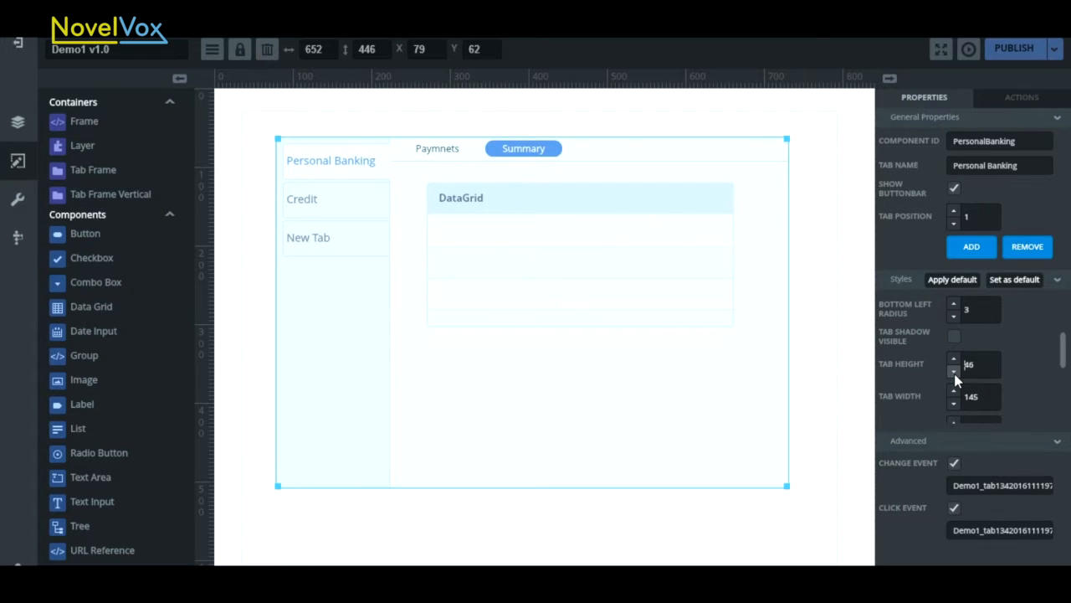
- Try a larger font size for the Personal Banking tab and set it back to 14
{"action": "scroll", "coordinate": [1065, 364], "scroll_direction": "up", "scroll_amount": 3}
{"action": "left_click", "coordinate": [954, 302]}
{"action": "left_click", "coordinate": [954, 302]}
{"action": "left_click", "coordinate": [953, 315]}
{"action": "left_click", "coordinate": [953, 314]}
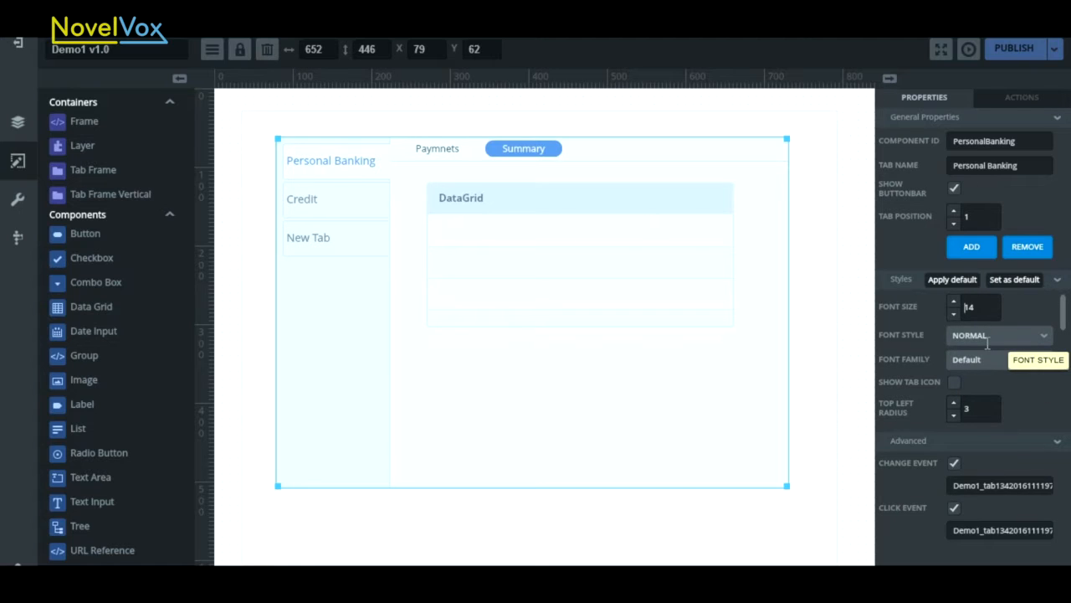
- Enable the tab icon for the Personal Banking tab and choose 1 - Copy (2).png as its icon
{"action": "left_click", "coordinate": [954, 384]}
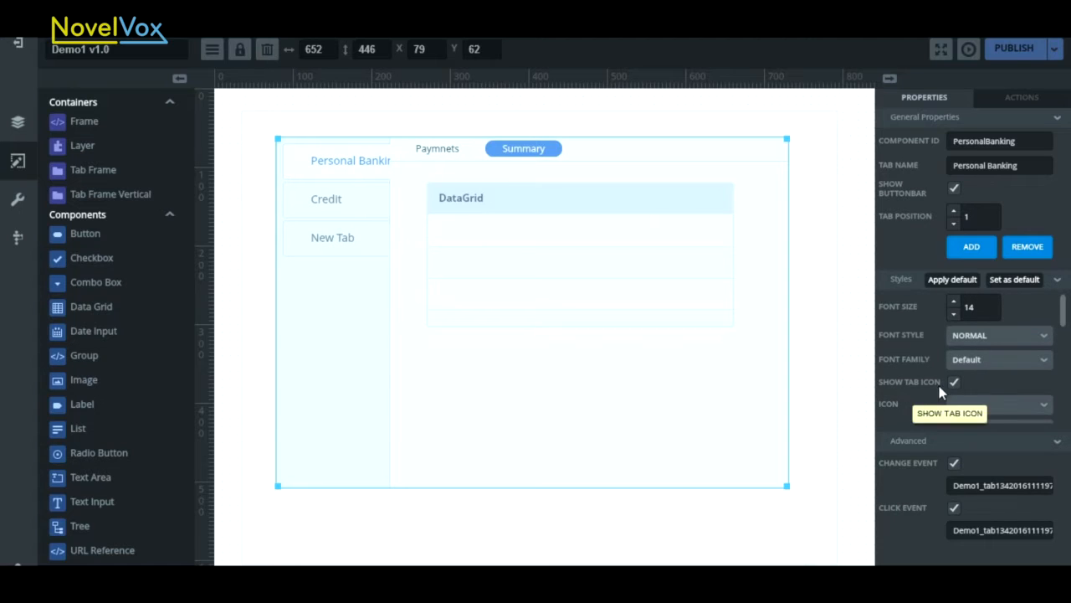
{"action": "left_click_drag", "start_coordinate": [1066, 306], "coordinate": [1066, 327]}
{"action": "left_click", "coordinate": [1044, 330]}
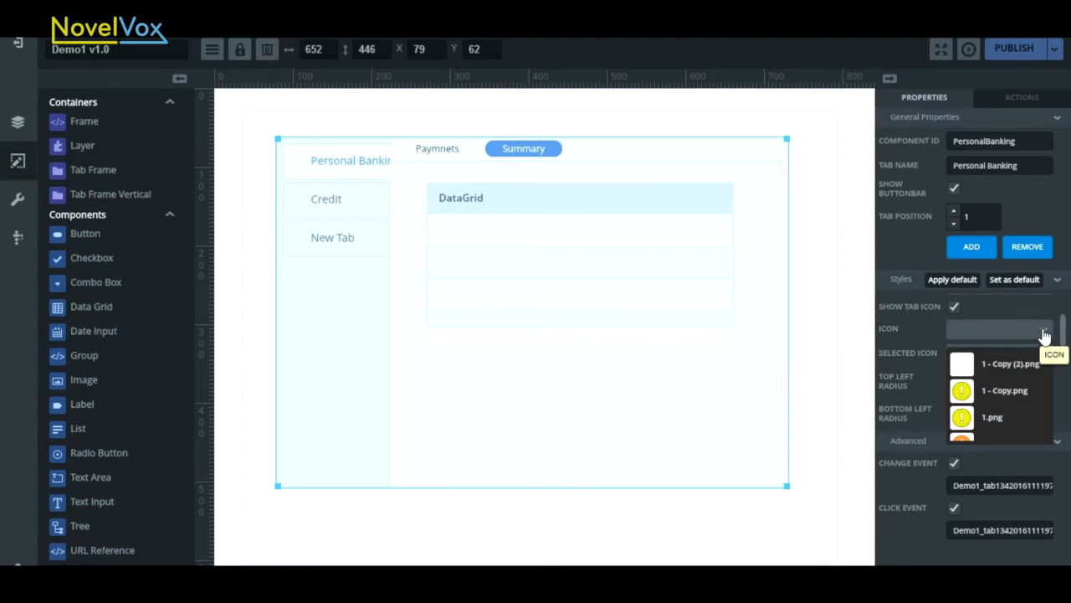
{"action": "left_click", "coordinate": [1005, 365]}
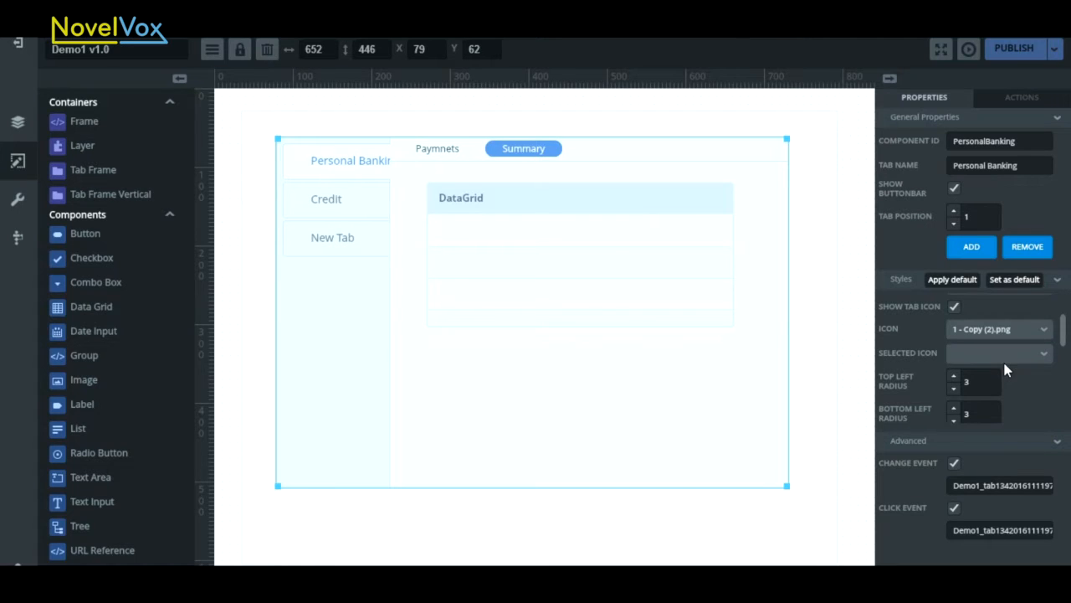
- Add the image file 0a8dbe4.png to the project's available images and save the image settings
{"action": "left_click", "coordinate": [18, 199]}
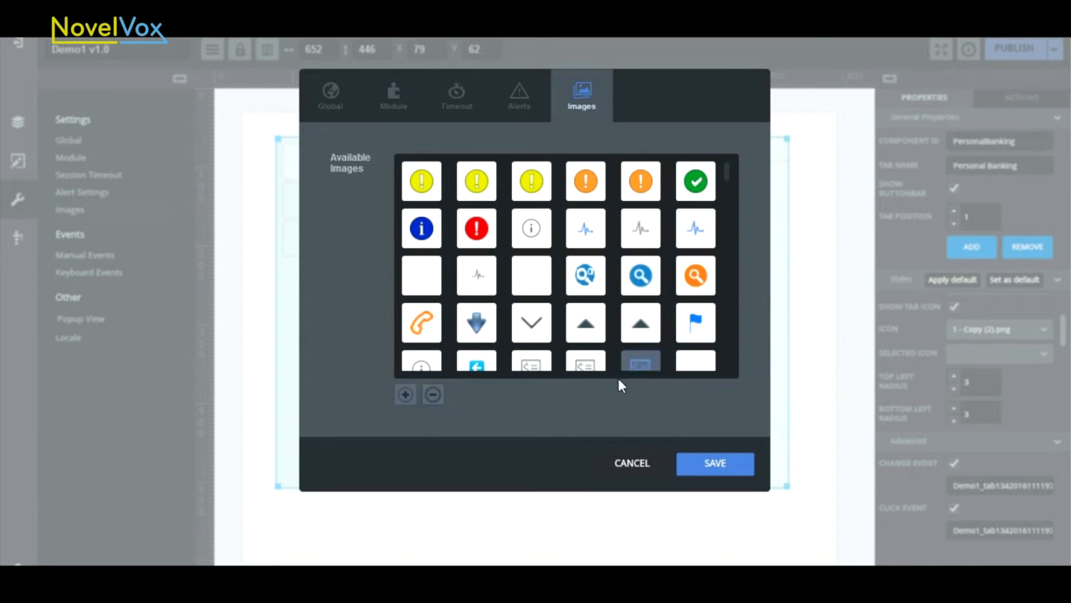
{"action": "left_click", "coordinate": [405, 396]}
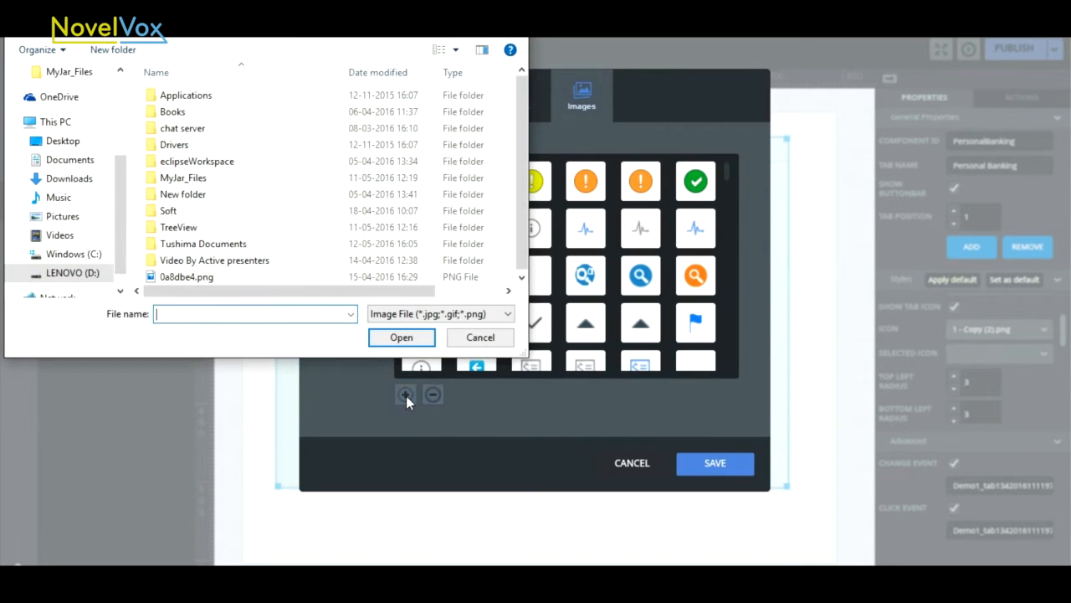
{"action": "left_click", "coordinate": [247, 279]}
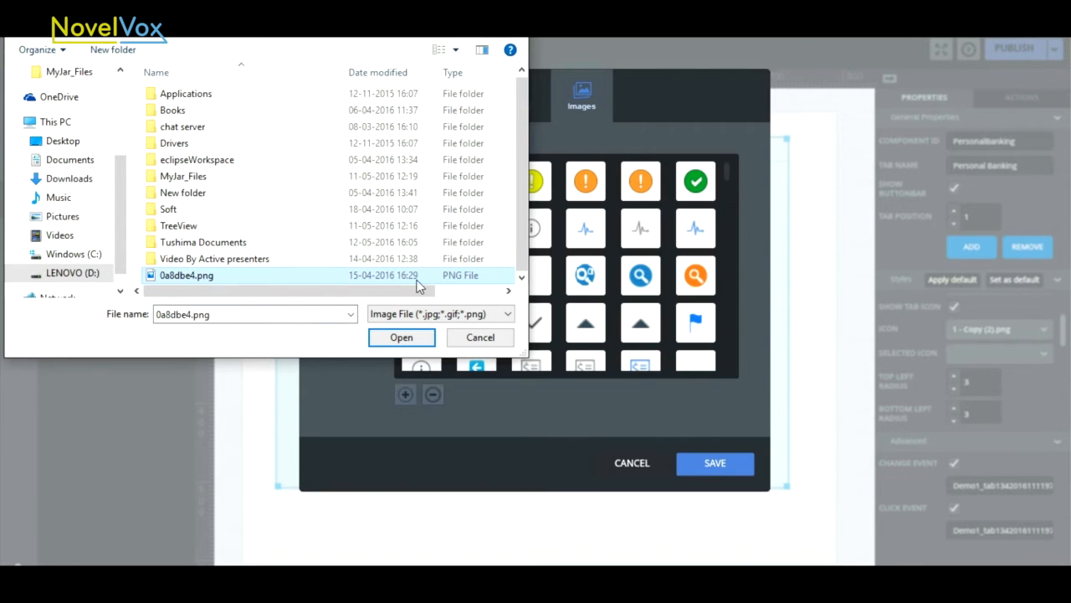
{"action": "left_click", "coordinate": [397, 340]}
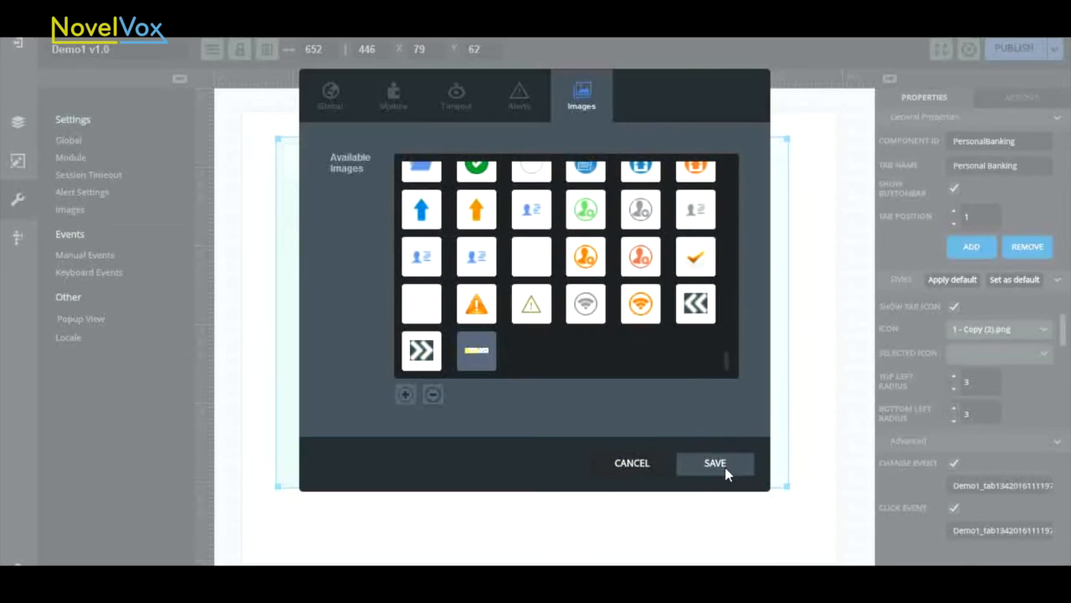
{"action": "left_click", "coordinate": [724, 468]}
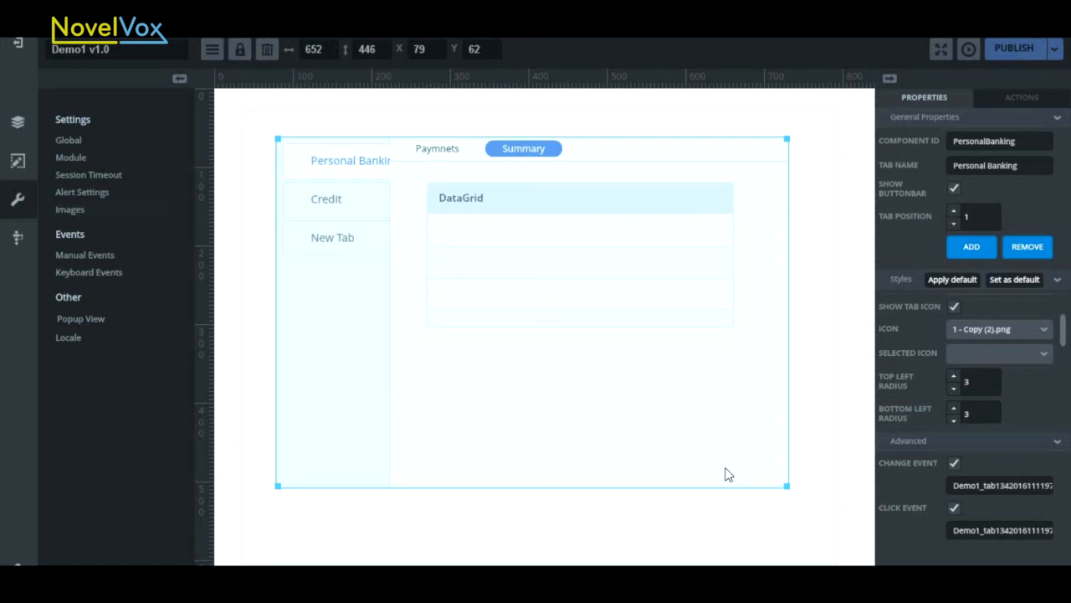
- Choose 1 - Copy (2).png as the selected icon of the Personal Banking tab
{"action": "left_click", "coordinate": [1044, 352]}
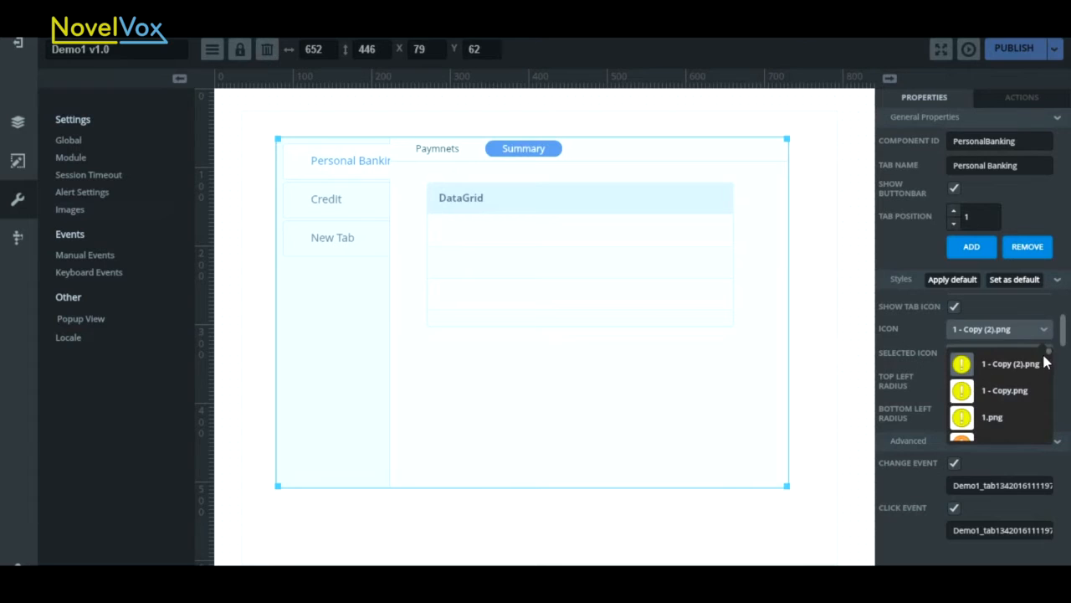
{"action": "left_click_drag", "start_coordinate": [1044, 393], "coordinate": [1054, 352]}
{"action": "left_click", "coordinate": [1000, 361]}
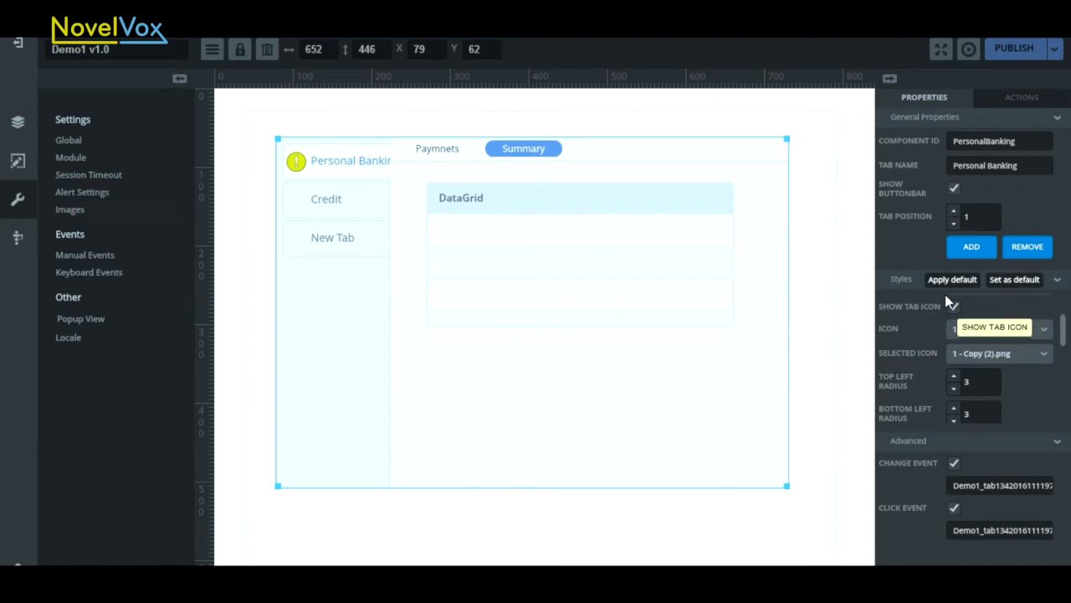
- Set the selected color to 33CCCC for the Personal Banking, Credit and New Tab tabs, returning to Personal Banking
{"action": "left_click_drag", "start_coordinate": [1066, 332], "coordinate": [1070, 412]}
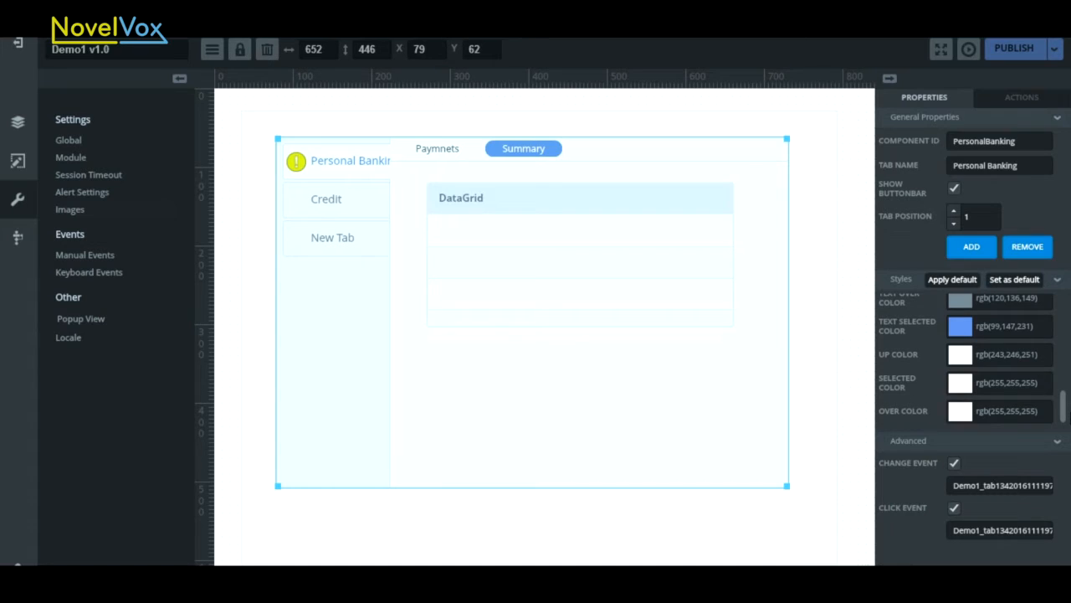
{"action": "left_click", "coordinate": [336, 165]}
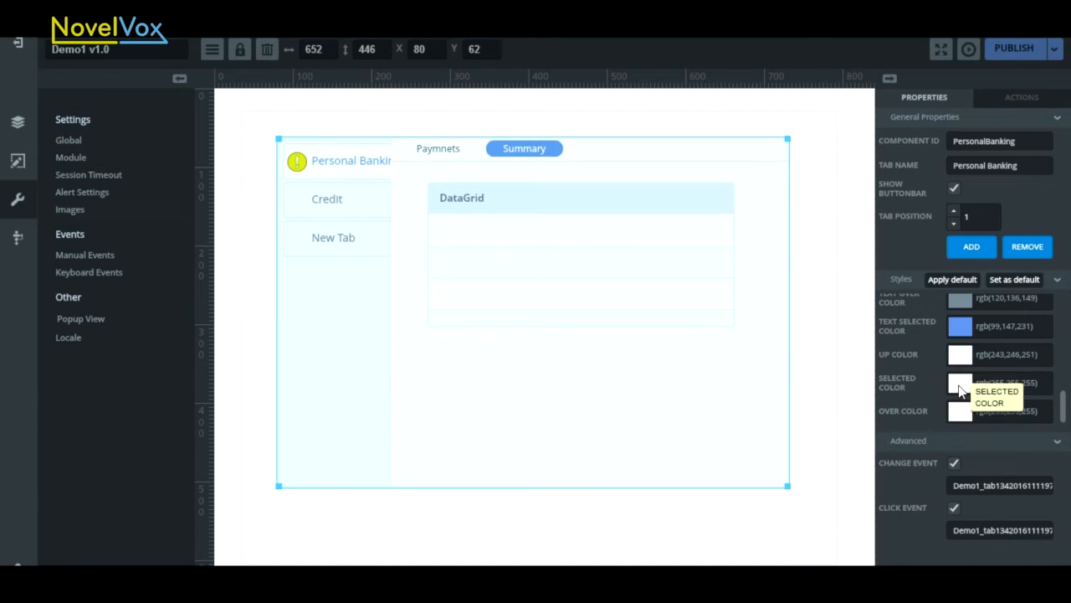
{"action": "left_click", "coordinate": [959, 385]}
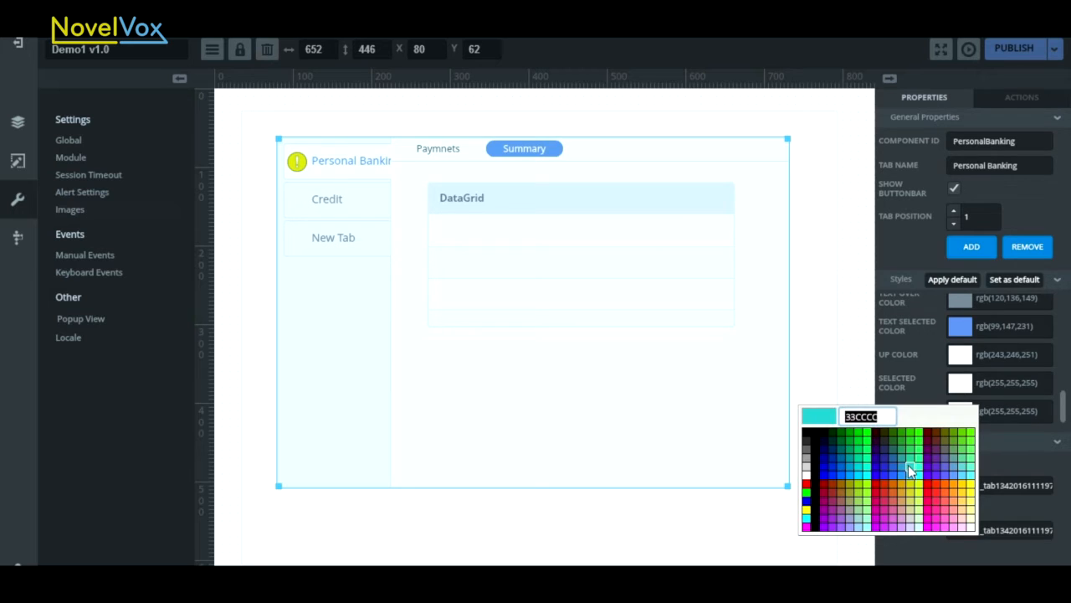
{"action": "left_click", "coordinate": [910, 465]}
{"action": "left_click", "coordinate": [385, 213]}
{"action": "left_click", "coordinate": [975, 384]}
{"action": "left_click", "coordinate": [347, 236]}
{"action": "left_click", "coordinate": [1000, 387]}
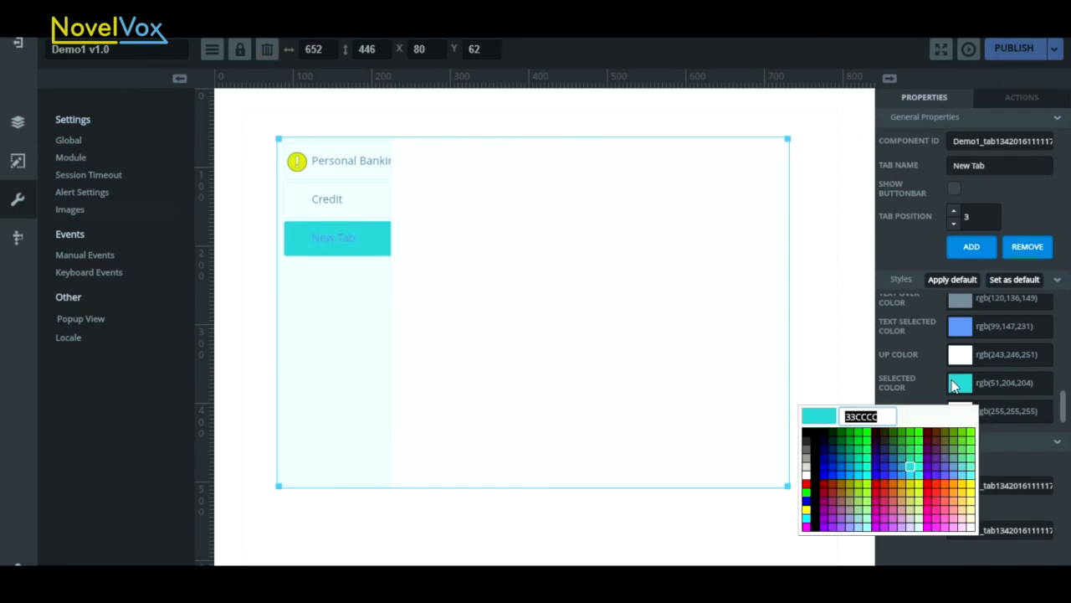
{"action": "left_click", "coordinate": [350, 166]}
{"action": "left_click", "coordinate": [397, 167]}
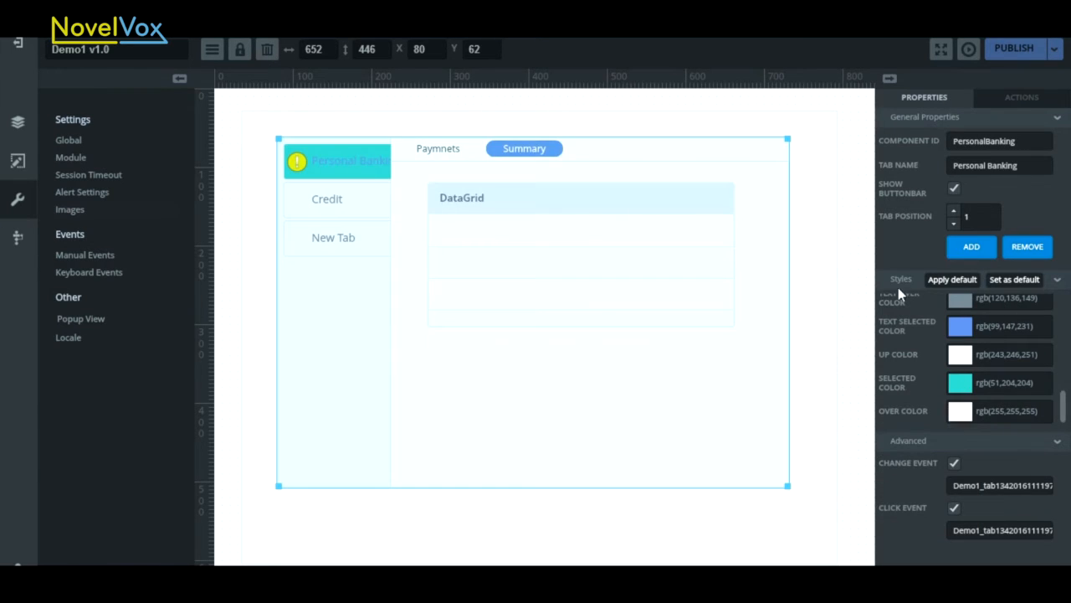
- Set the background color of the Paymnets button bar to rgb(51,255,255)
{"action": "left_click", "coordinate": [457, 154]}
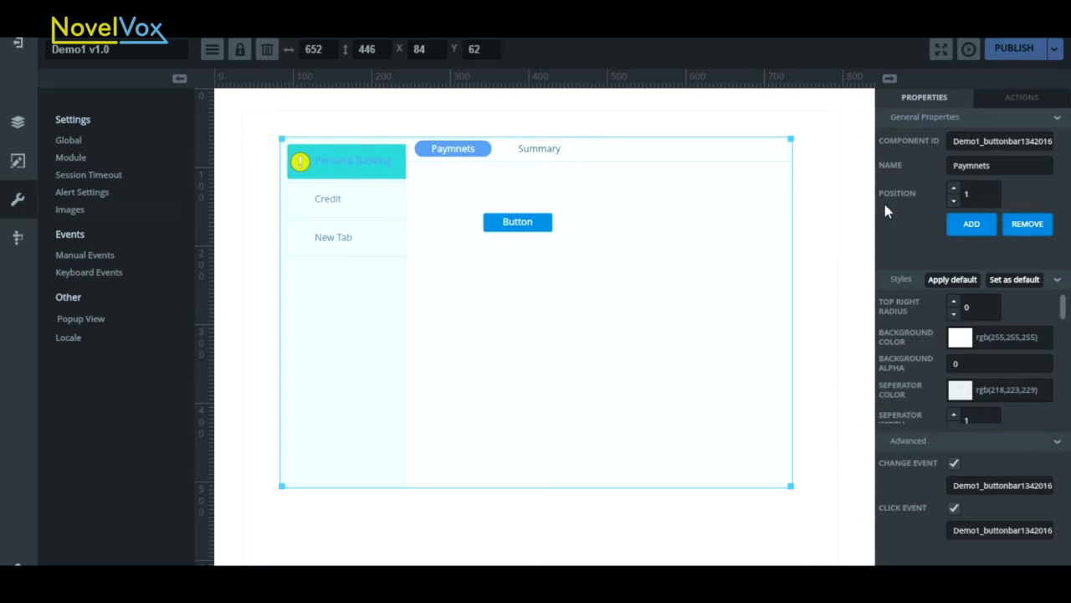
{"action": "left_click", "coordinate": [956, 339]}
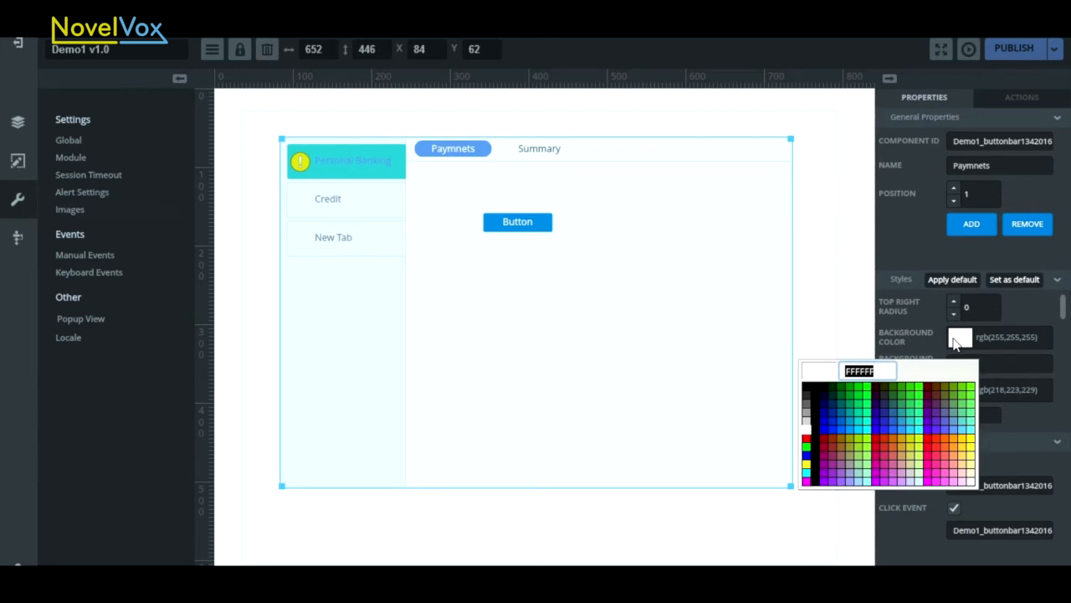
{"action": "left_click", "coordinate": [918, 428]}
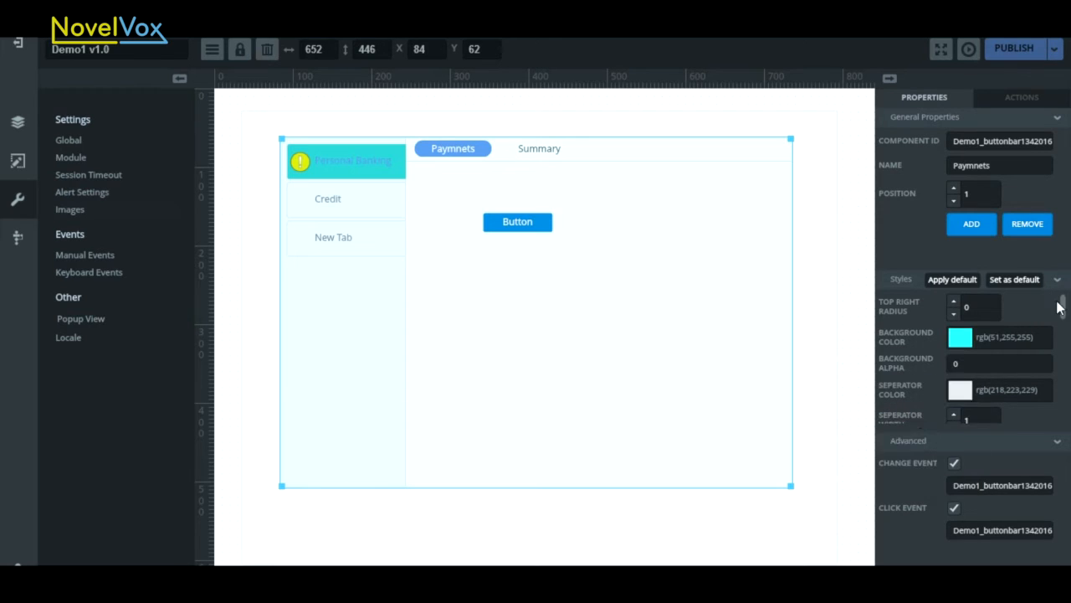
- Set the Paymnets button bar's button font size to 13 and increase its button top right radius
{"action": "left_click_drag", "start_coordinate": [1064, 309], "coordinate": [1067, 335]}
{"action": "left_click", "coordinate": [954, 328]}
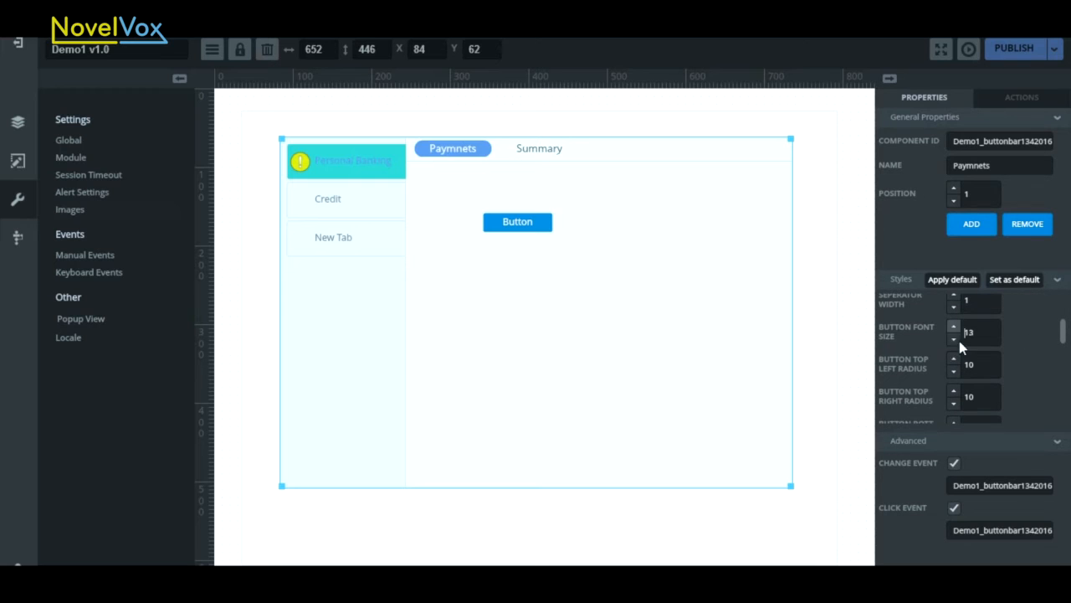
{"action": "left_click_drag", "start_coordinate": [1067, 333], "coordinate": [1066, 345]}
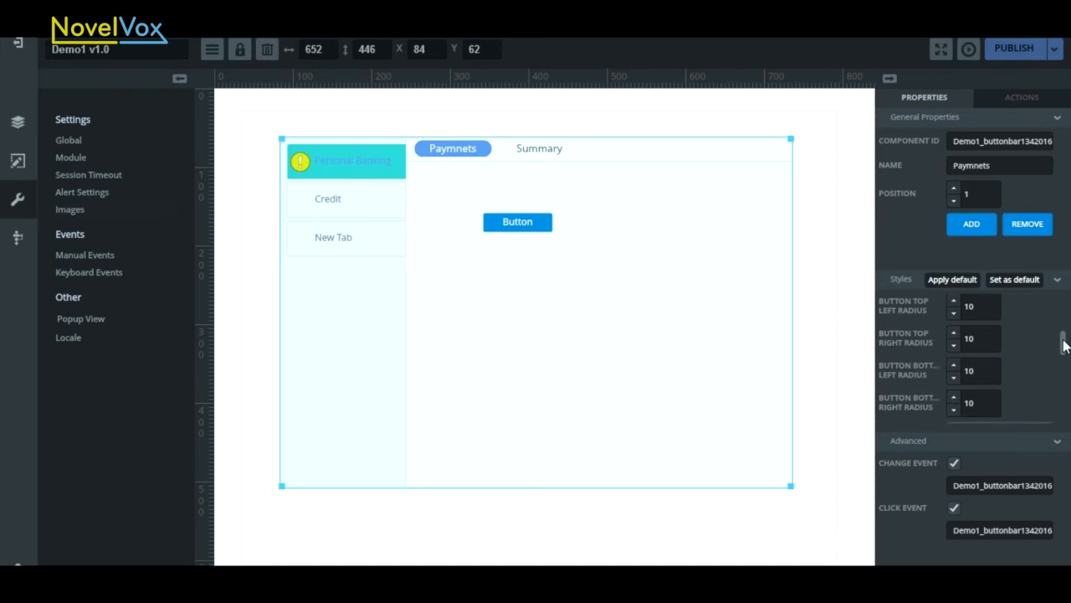
{"action": "left_click", "coordinate": [953, 333]}
{"action": "left_click", "coordinate": [954, 333]}
- Set the over color of the Paymnets and Summary button bar entries to rgb(0,255,102)
{"action": "left_click_drag", "start_coordinate": [1056, 344], "coordinate": [1069, 409]}
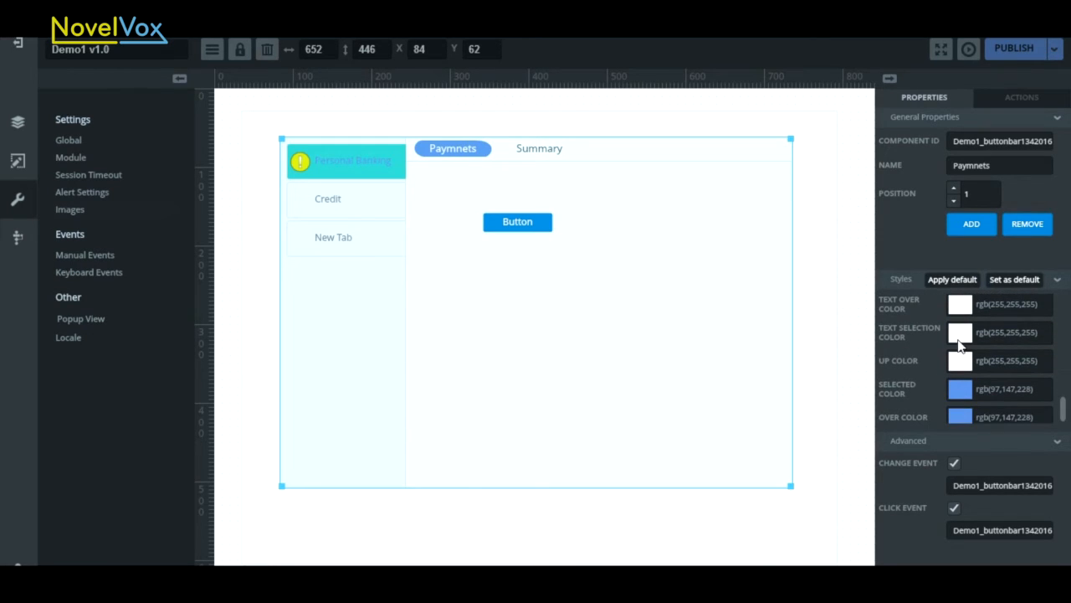
{"action": "left_click", "coordinate": [960, 416]}
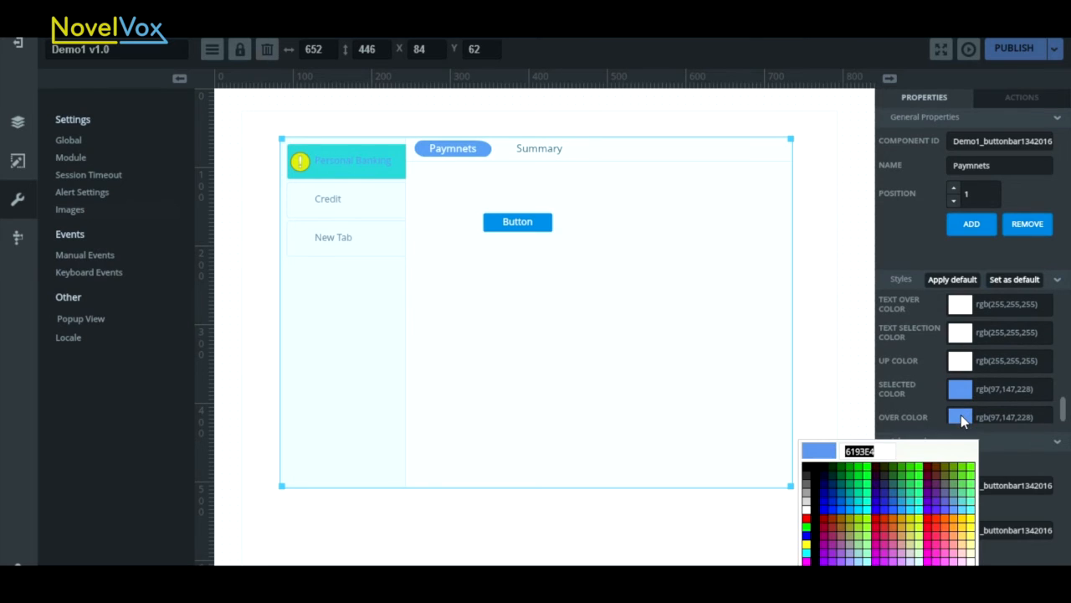
{"action": "left_click", "coordinate": [866, 489]}
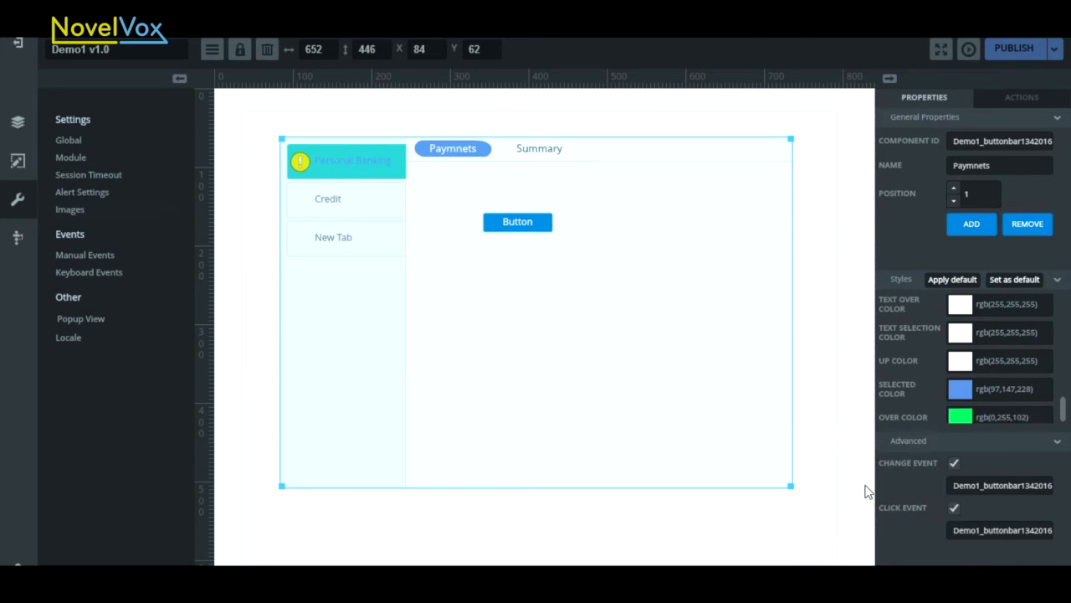
{"action": "left_click", "coordinate": [541, 149]}
{"action": "left_click", "coordinate": [967, 418]}
{"action": "left_click", "coordinate": [867, 483]}
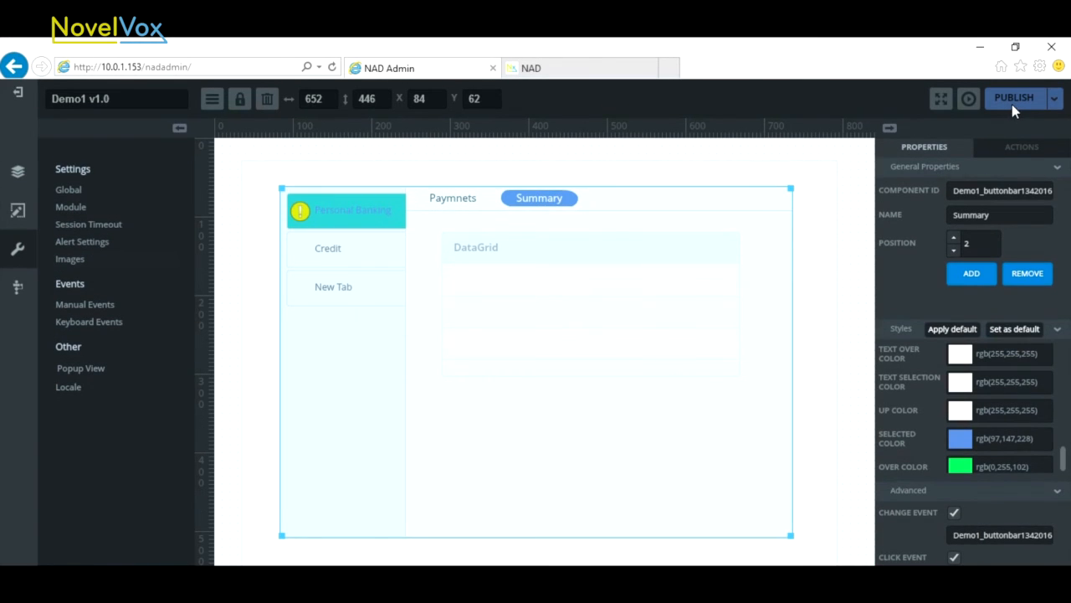
- Publish the Demo1 project and reload its published page in the NAD browser tab
{"action": "left_click", "coordinate": [1012, 103]}
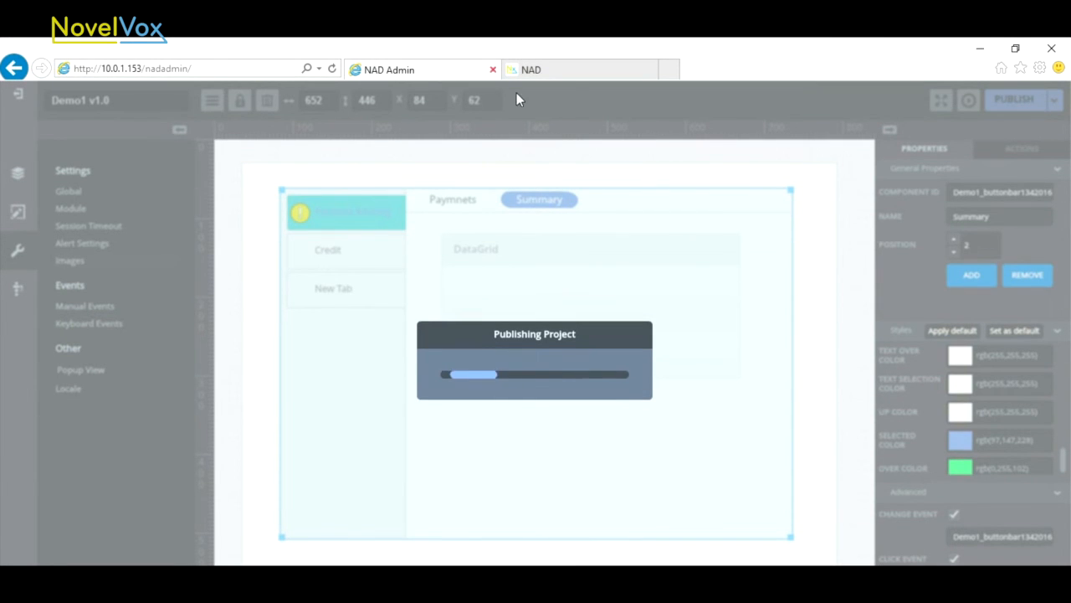
{"action": "left_click", "coordinate": [573, 76]}
{"action": "left_click", "coordinate": [332, 69]}
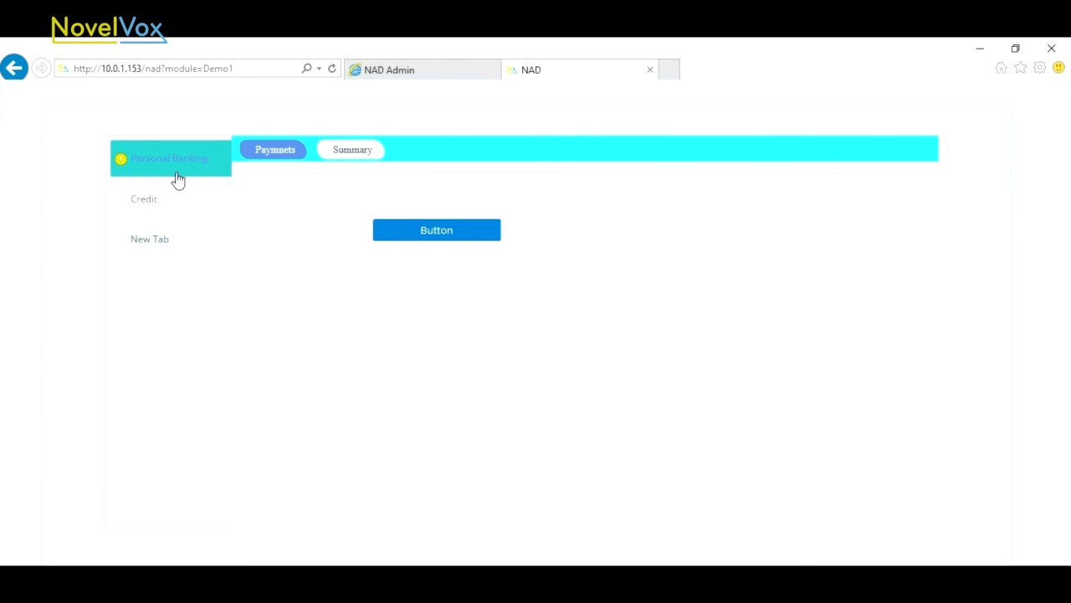
- Check the published Personal Banking, Credit and New Tab tabs, including the Summary view of Personal Banking
{"action": "left_click", "coordinate": [158, 206]}
{"action": "left_click", "coordinate": [158, 237]}
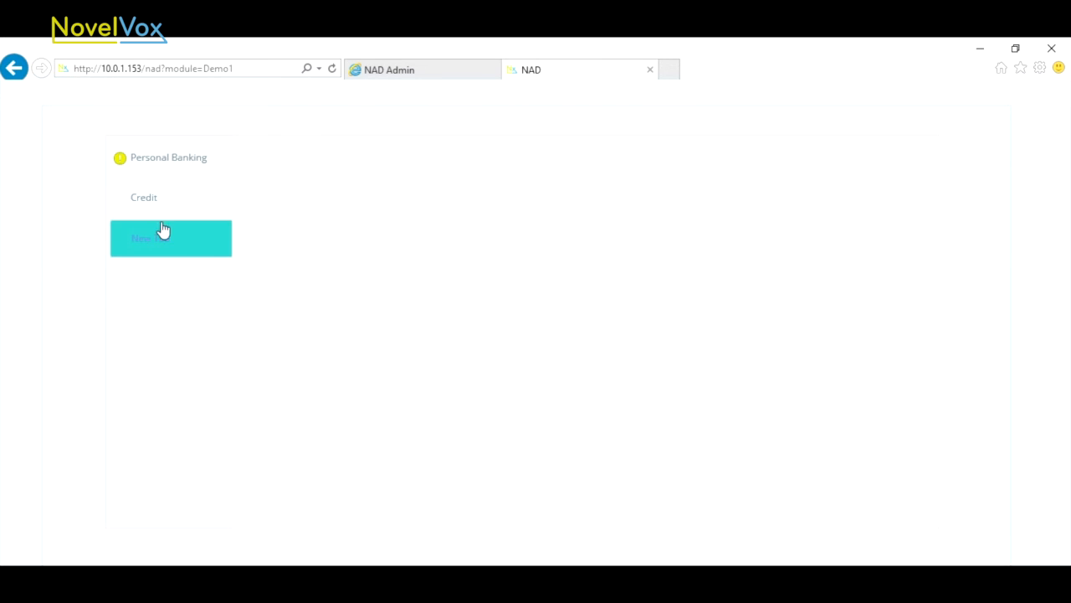
{"action": "left_click", "coordinate": [170, 165]}
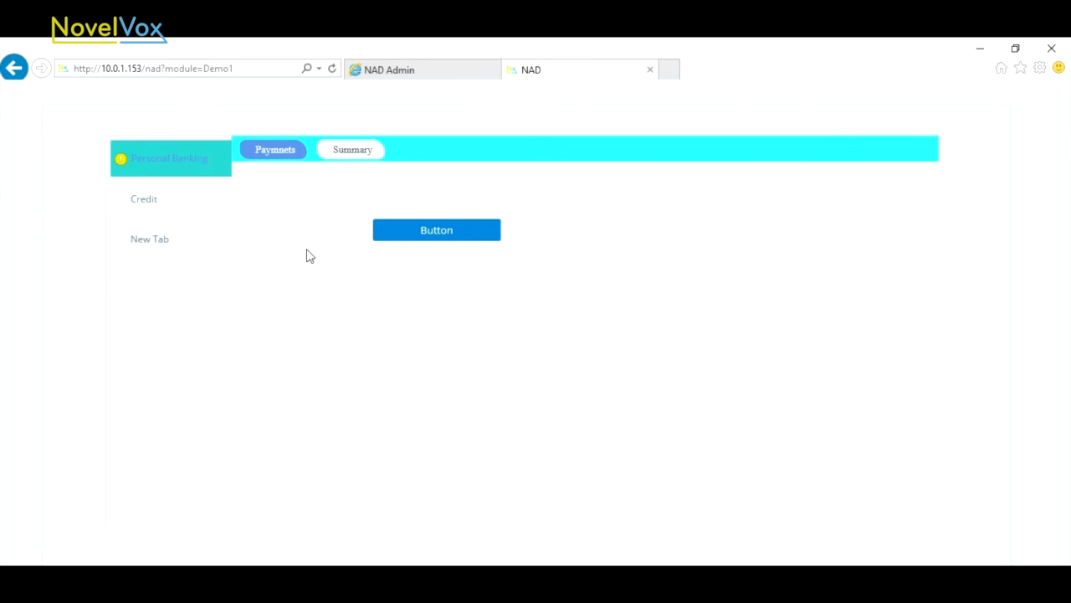
{"action": "left_click", "coordinate": [350, 156]}
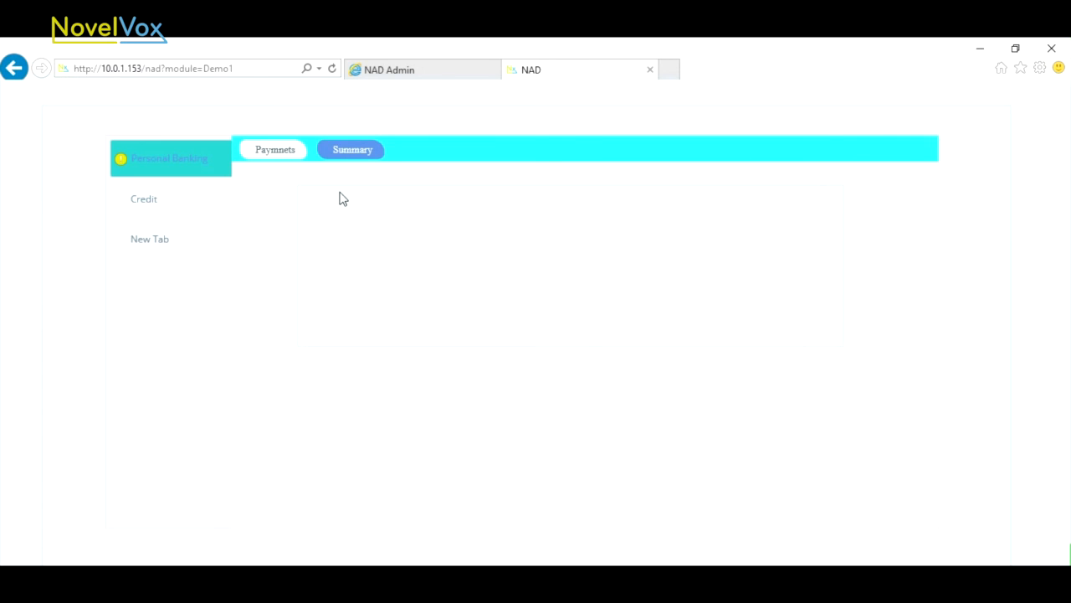
{"action": "left_click", "coordinate": [144, 204]}
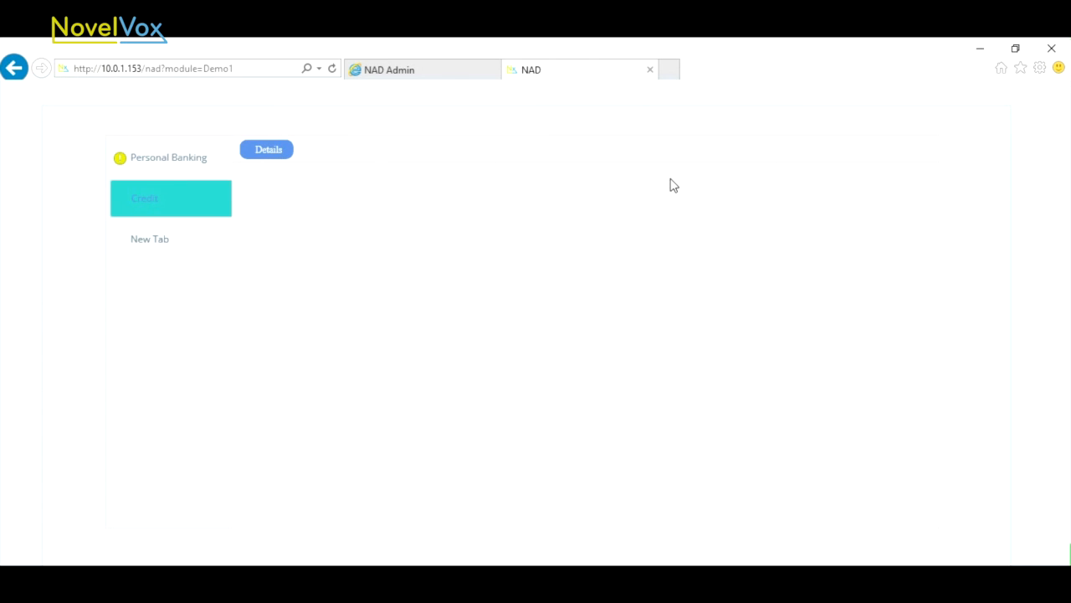
{"action": "left_click", "coordinate": [154, 249]}
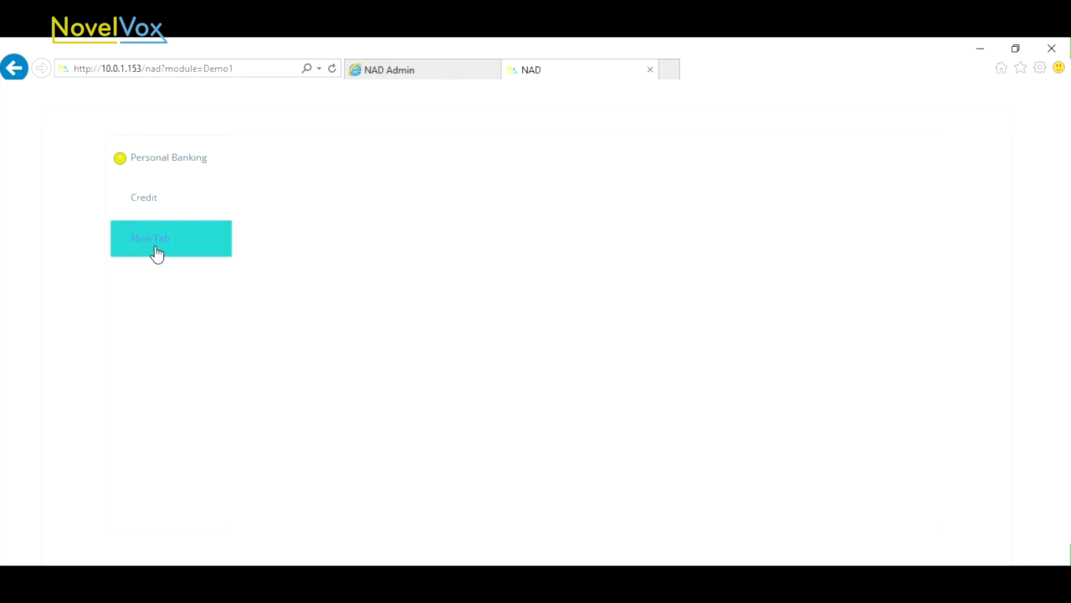